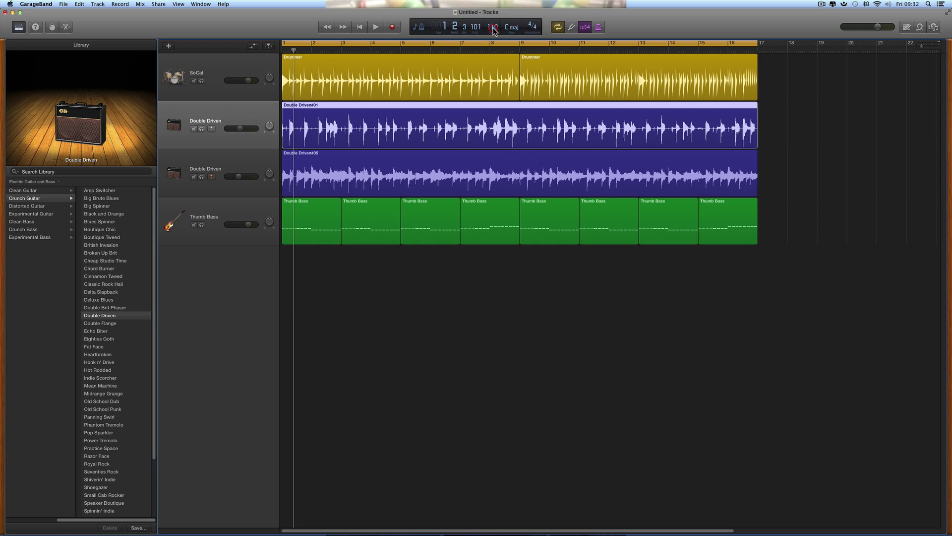
Compare playback of the song's opening bars at the current tempo and at a project tempo of 130
{"action": "left_click", "coordinate": [377, 29]}
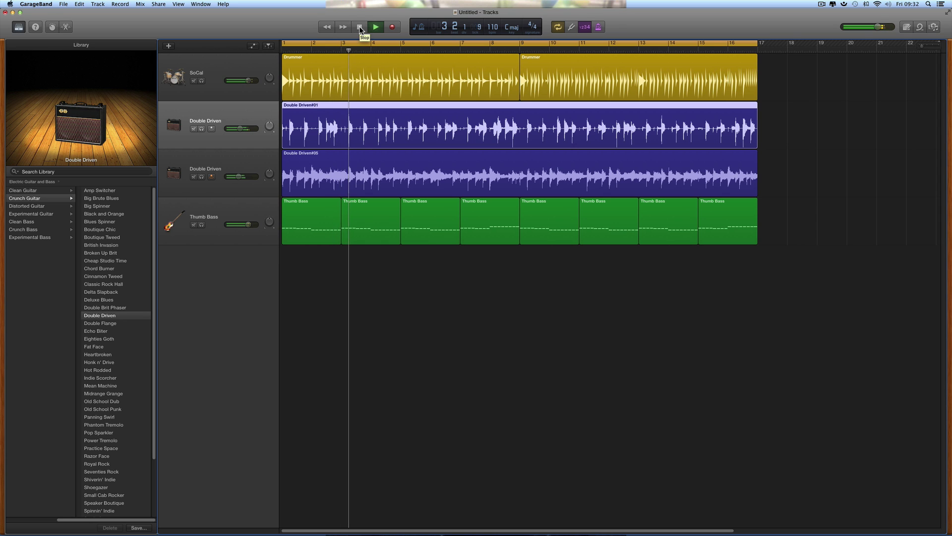
{"action": "left_click", "coordinate": [359, 26]}
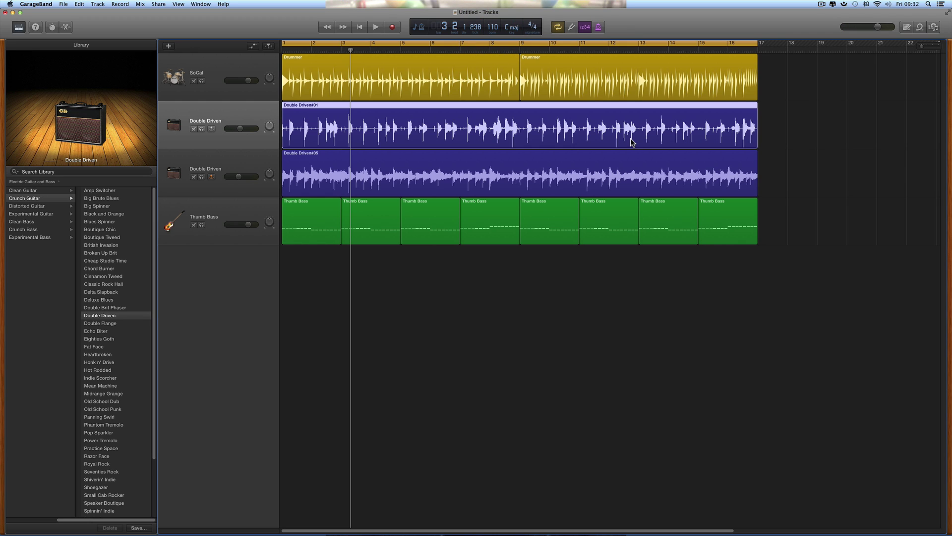
{"action": "left_click", "coordinate": [496, 29]}
{"action": "left_click_drag", "start_coordinate": [498, 16], "coordinate": [499, 10]}
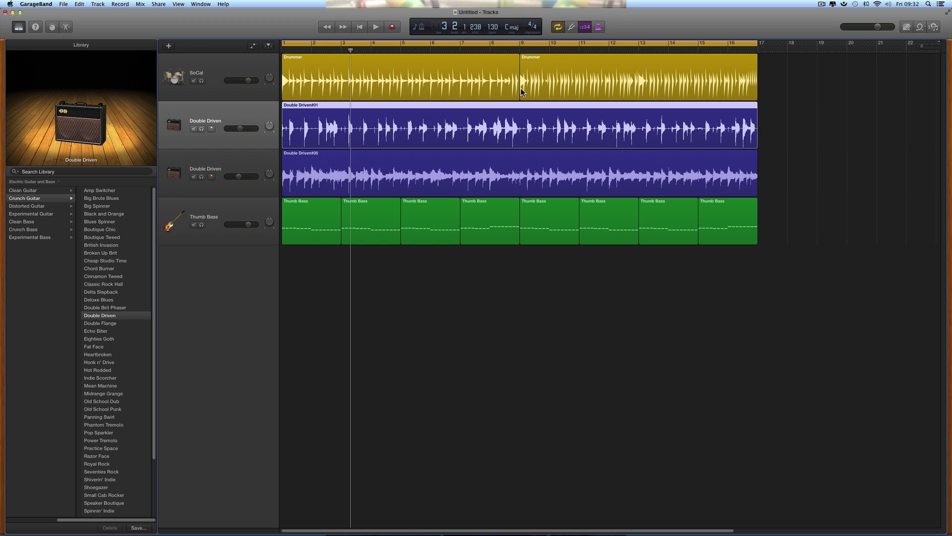
{"action": "left_click", "coordinate": [376, 28]}
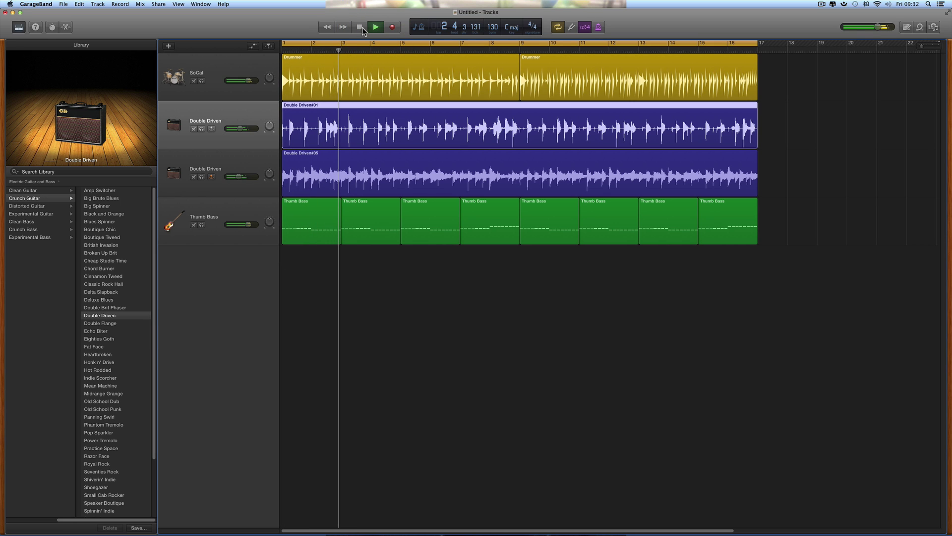
{"action": "left_click", "coordinate": [361, 27]}
Audition the opening bars at a project tempo of 90, and return the tempo to 110
{"action": "left_click_drag", "start_coordinate": [497, 33], "coordinate": [498, 71]}
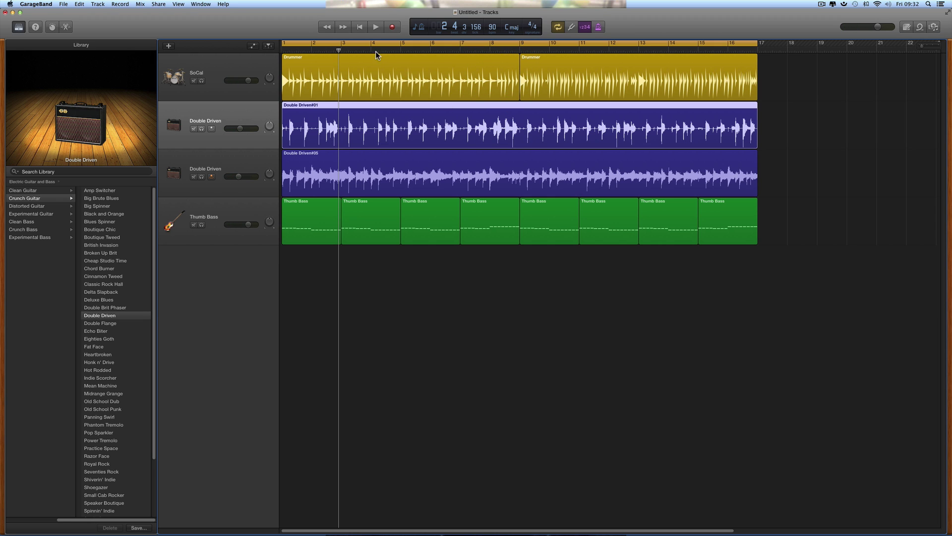
{"action": "left_click", "coordinate": [375, 28]}
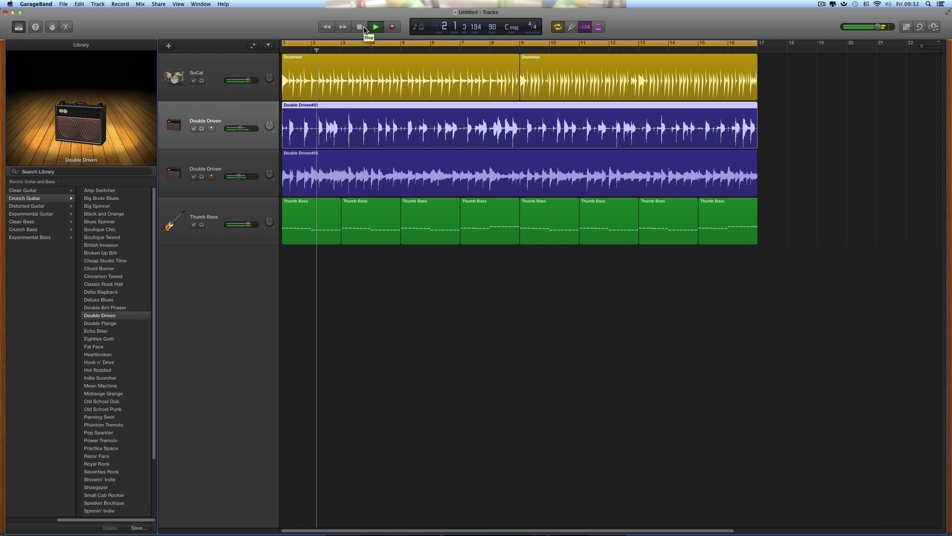
{"action": "left_click", "coordinate": [361, 27]}
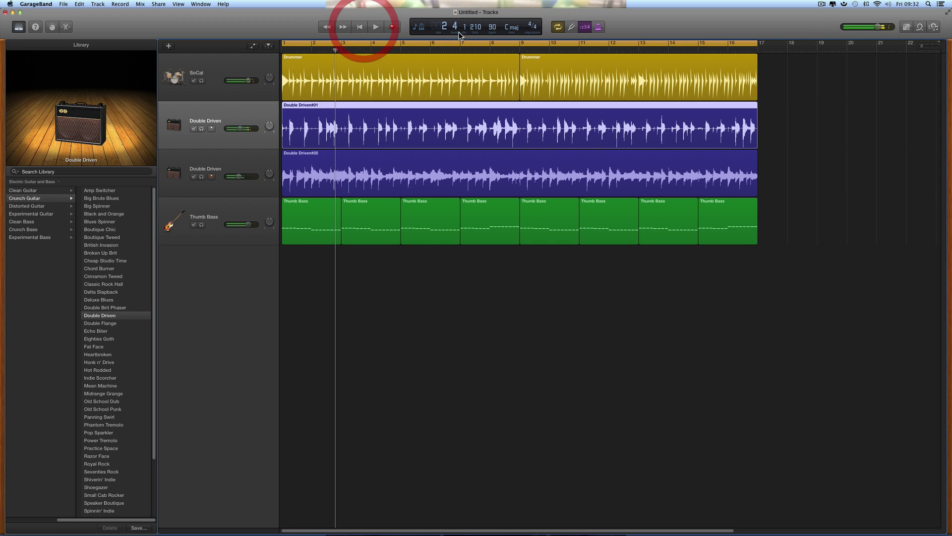
{"action": "left_click_drag", "start_coordinate": [491, 27], "coordinate": [493, 33]}
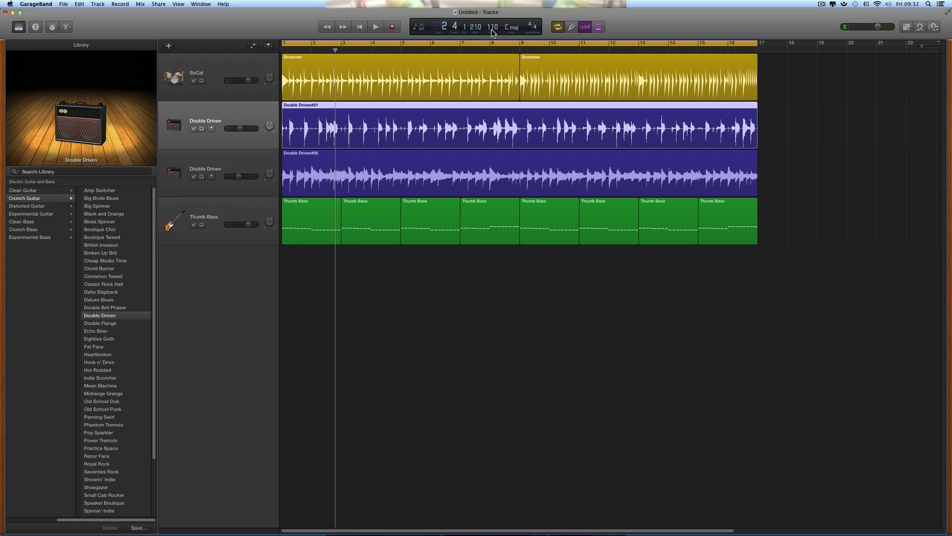
Inspect the Follow Tempo & Pitch setting of the Double Driven#01 and Double Driven#05 regions in the audio editor, and close the editor
{"action": "left_click", "coordinate": [797, 126]}
{"action": "left_click", "coordinate": [566, 114]}
{"action": "left_click", "coordinate": [67, 28]}
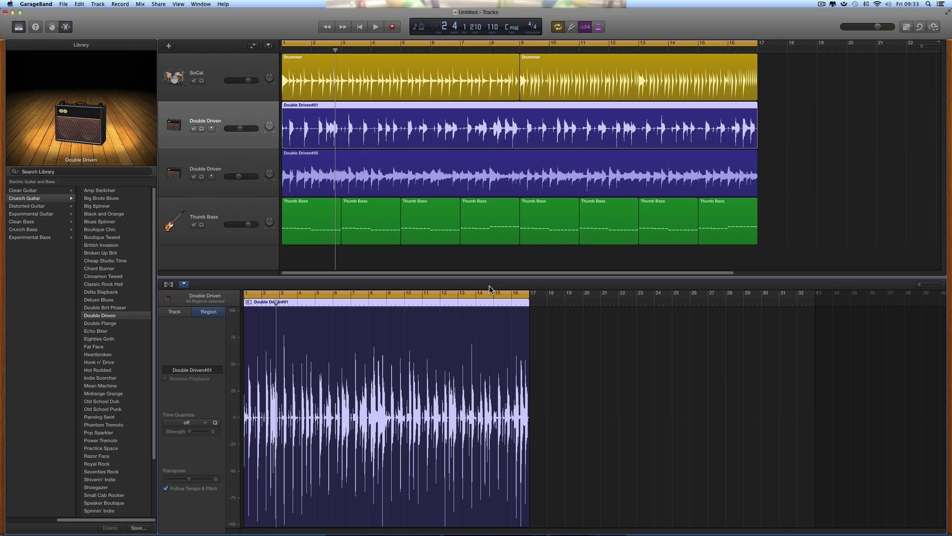
{"action": "left_click", "coordinate": [487, 162]}
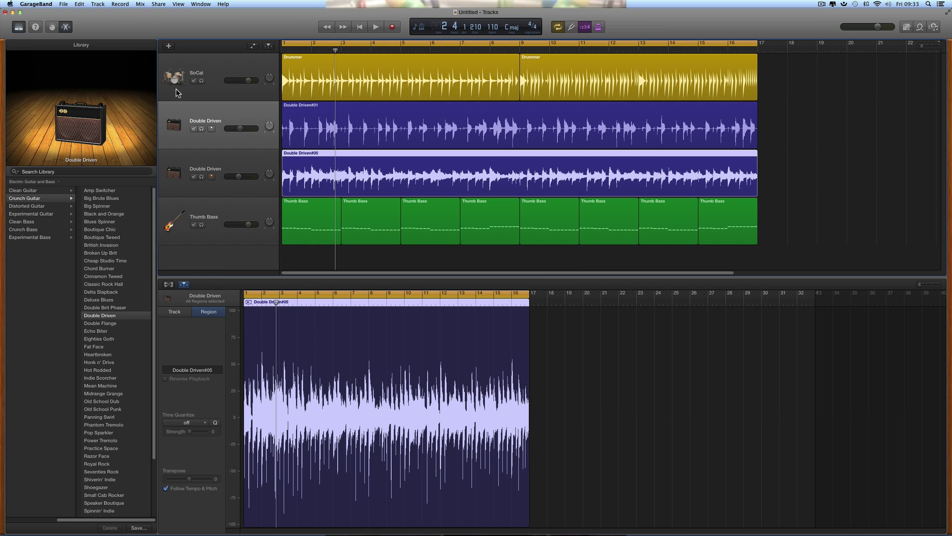
{"action": "left_click", "coordinate": [67, 28]}
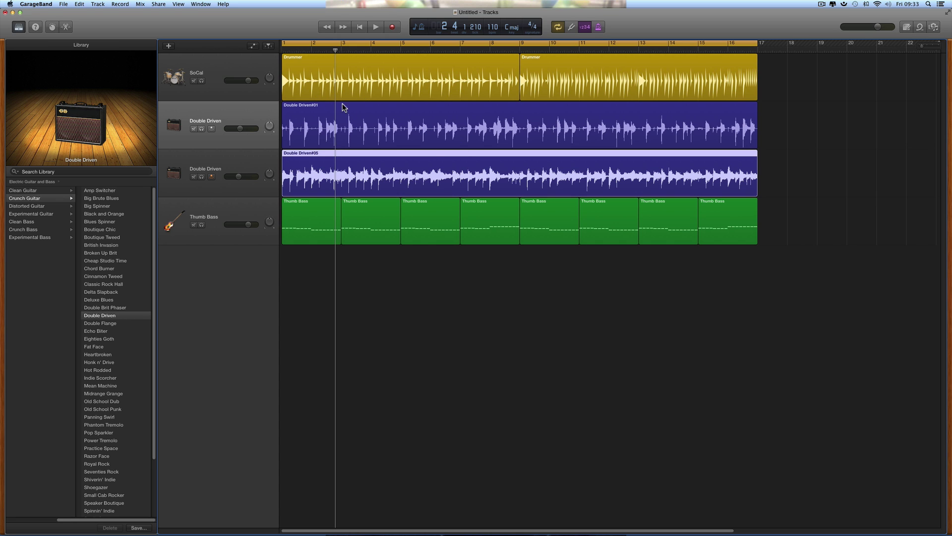
Show the Transposition track and transpose the project by +3 from bar 1
{"action": "left_click", "coordinate": [97, 5]}
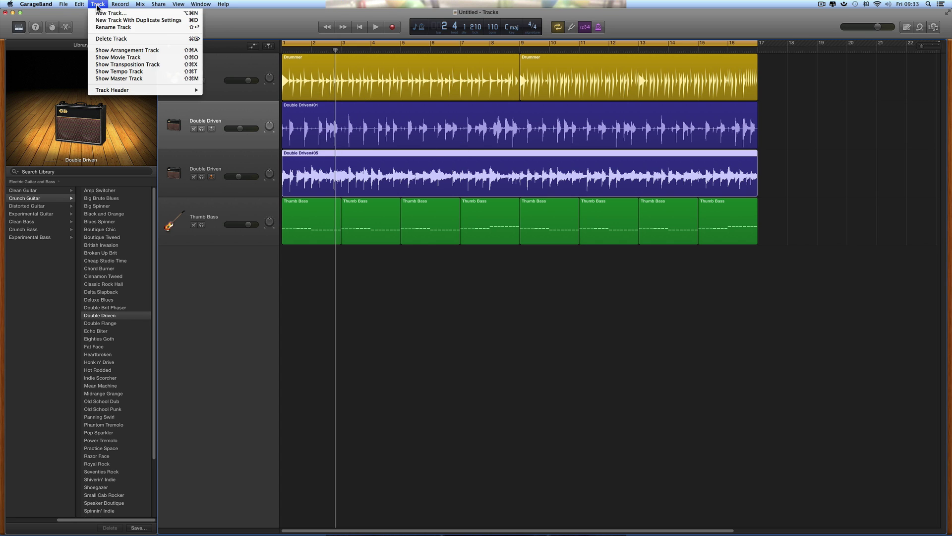
{"action": "left_click", "coordinate": [127, 66]}
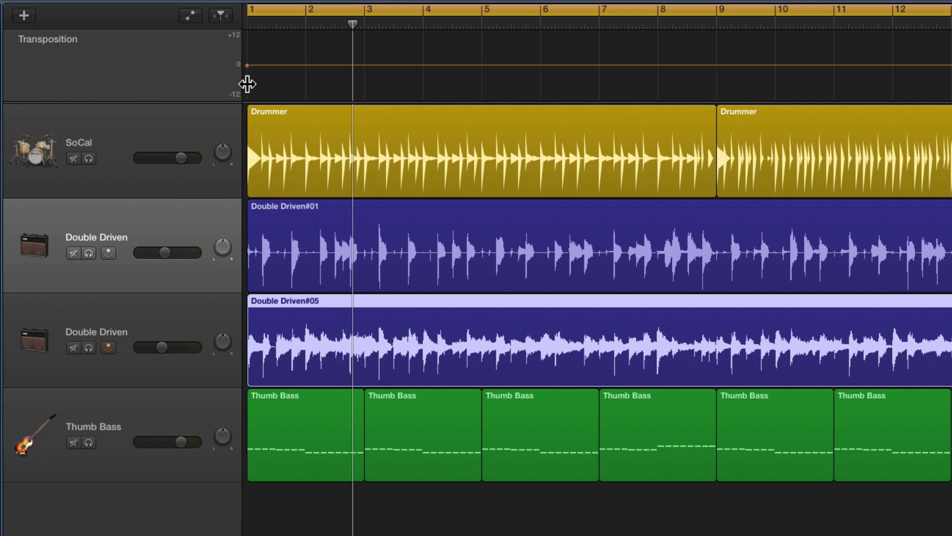
{"action": "mouse_move", "coordinate": [248, 67]}
{"action": "left_mouse_down"}
{"action": "mouse_move", "coordinate": [247, 85]}
{"action": "mouse_move", "coordinate": [250, 46]}
{"action": "mouse_move", "coordinate": [250, 56]}
{"action": "left_mouse_up"}
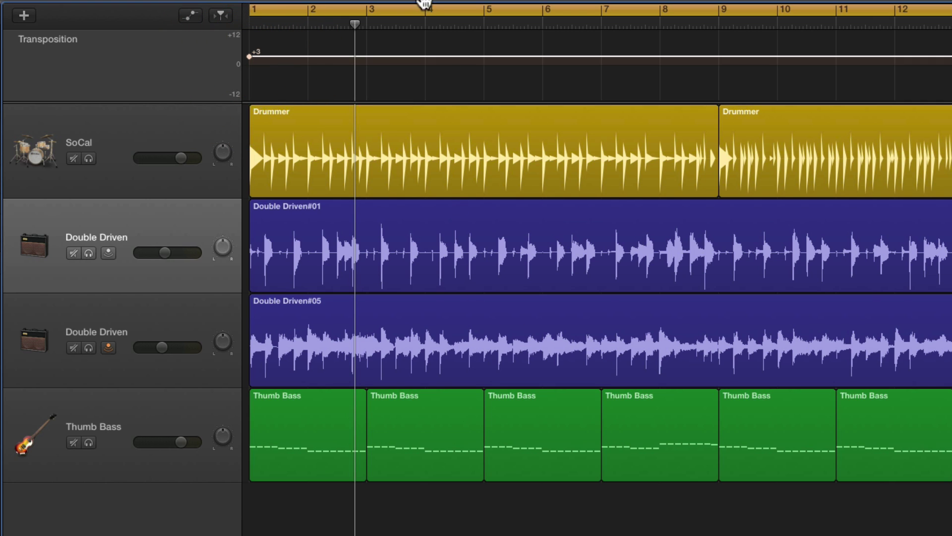
Play the project from the beginning to hear the global transposition, and stop playback
{"action": "key", "text": "Return"}
{"action": "key", "text": "space"}
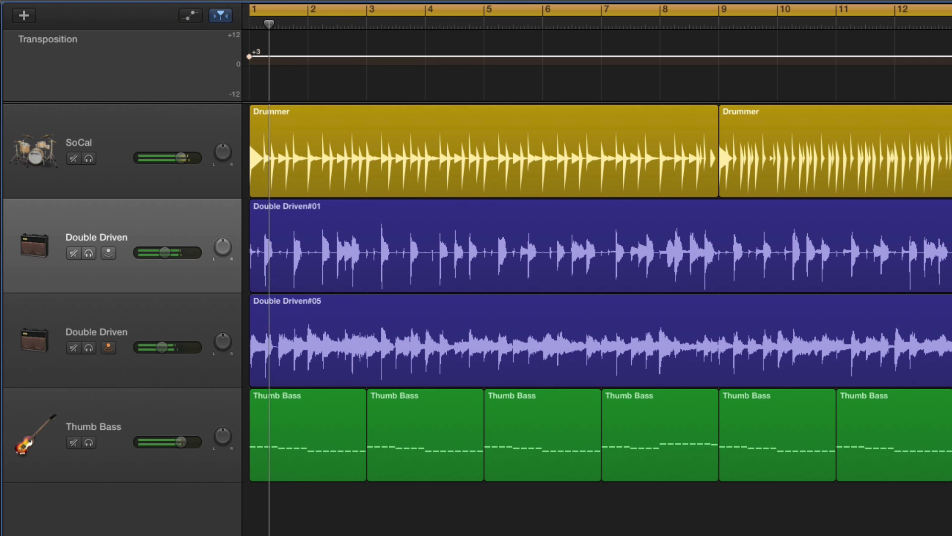
{"action": "key", "text": "space"}
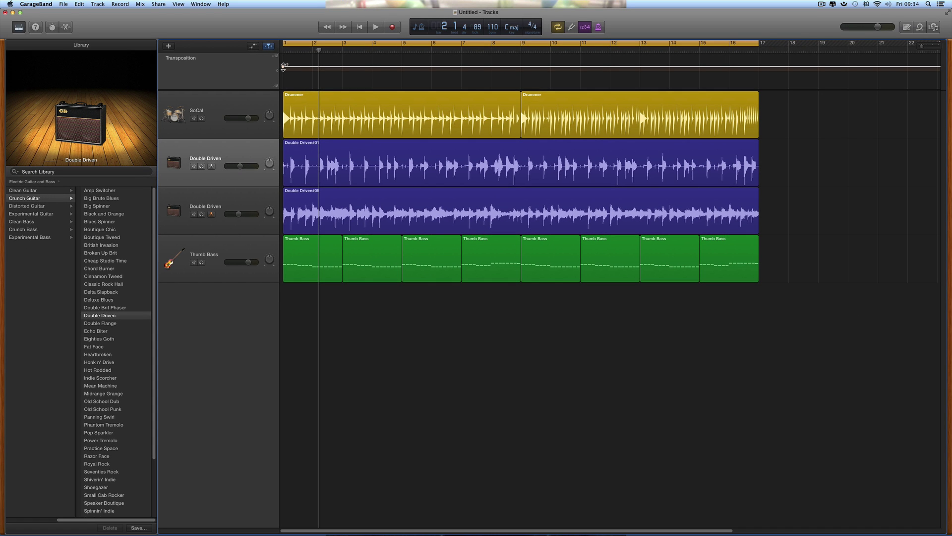
Set Transpose to +3 for the Double Driven#01 and Double Driven#05 guitar regions in the audio editor
{"action": "left_click", "coordinate": [450, 163]}
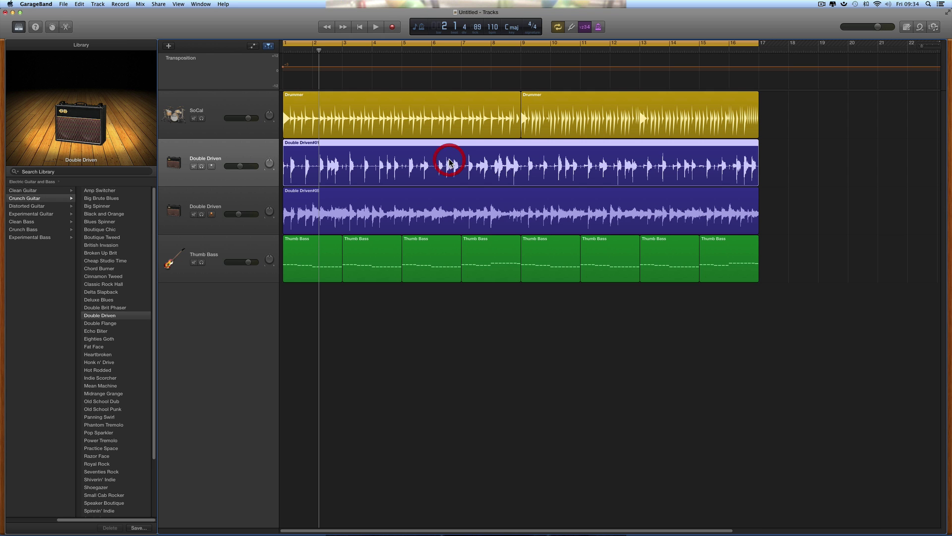
{"action": "left_click", "coordinate": [65, 27]}
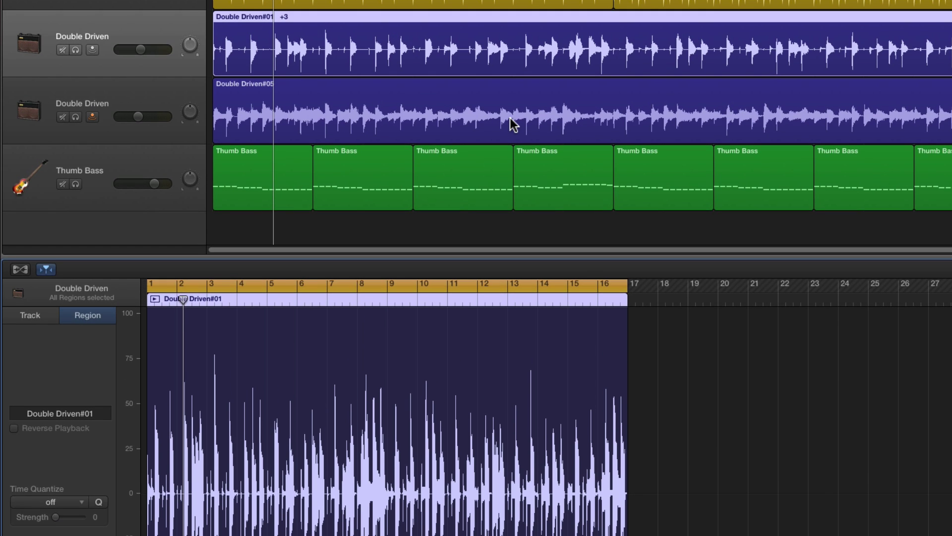
{"action": "left_click", "coordinate": [513, 124]}
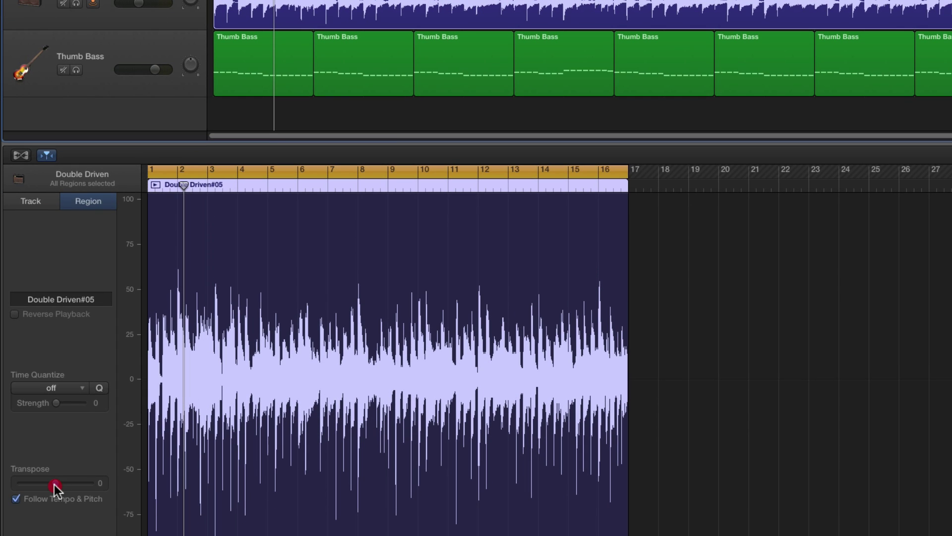
{"action": "left_click_drag", "start_coordinate": [54, 485], "coordinate": [65, 491]}
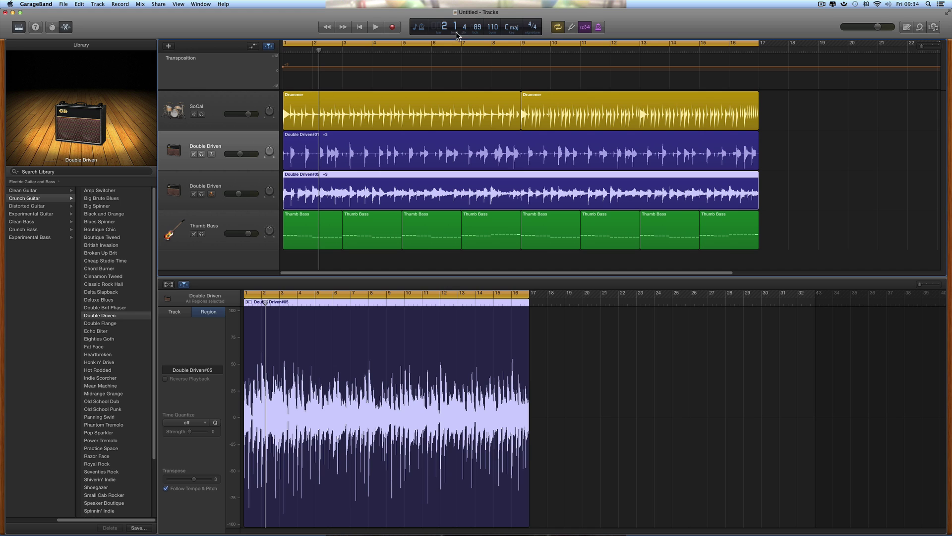
Play the opening bars to hear the individually transposed guitar regions, and stop playback
{"action": "left_click", "coordinate": [360, 28]}
{"action": "key", "text": "space"}
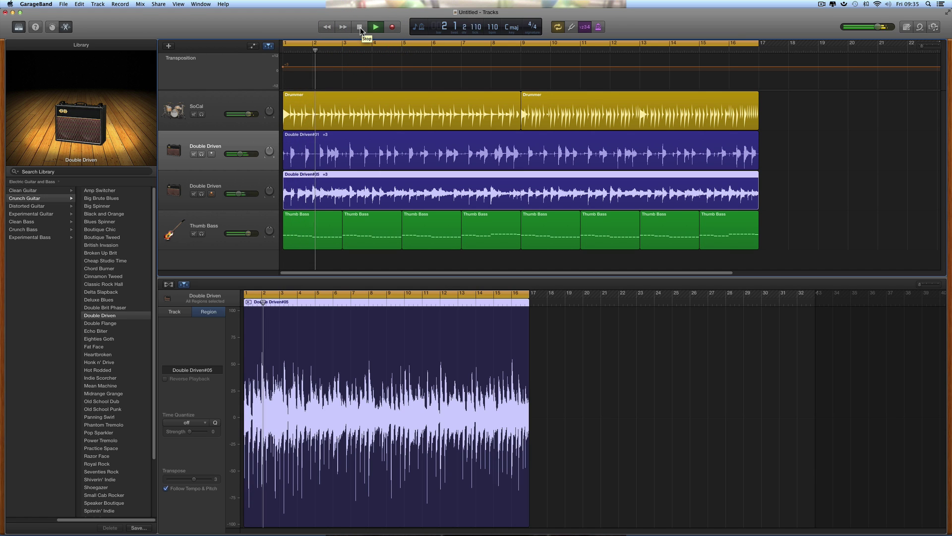
{"action": "left_click", "coordinate": [360, 28]}
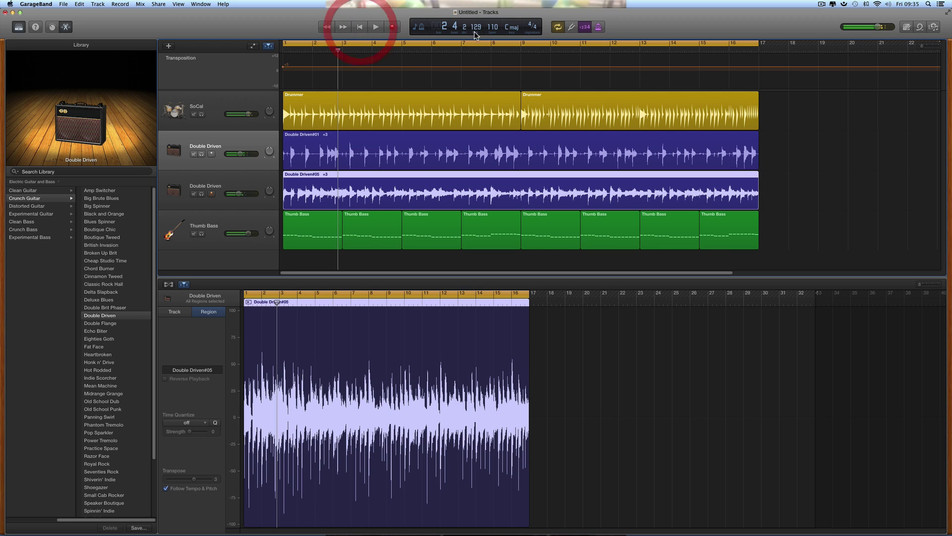
Set the project tempo to 130 and audition the transposed song at that speed
{"action": "left_click", "coordinate": [493, 30]}
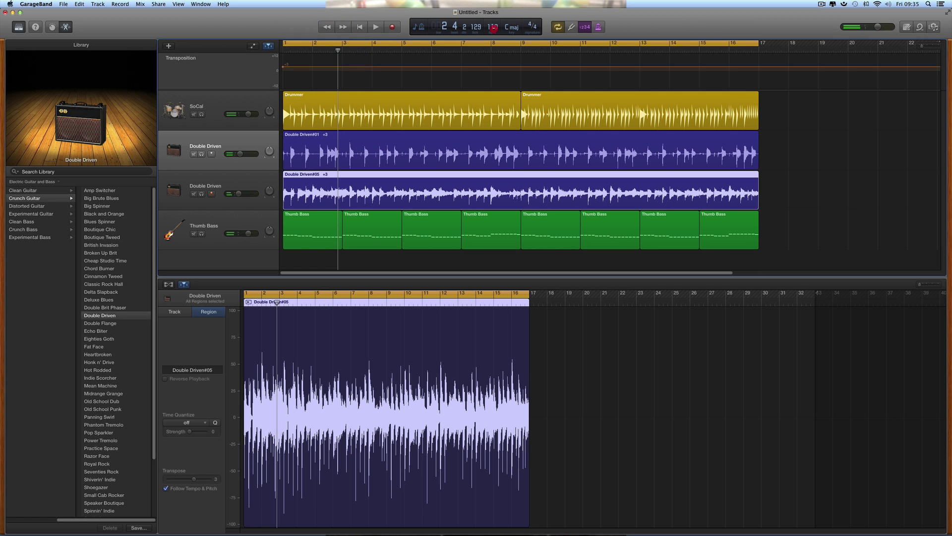
{"action": "left_click_drag", "start_coordinate": [494, 27], "coordinate": [494, 24]}
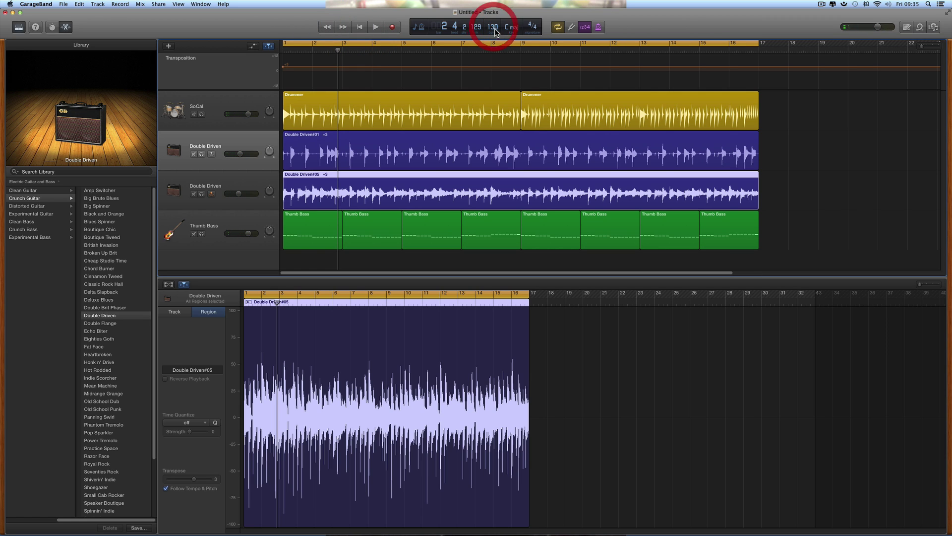
{"action": "left_click", "coordinate": [379, 27]}
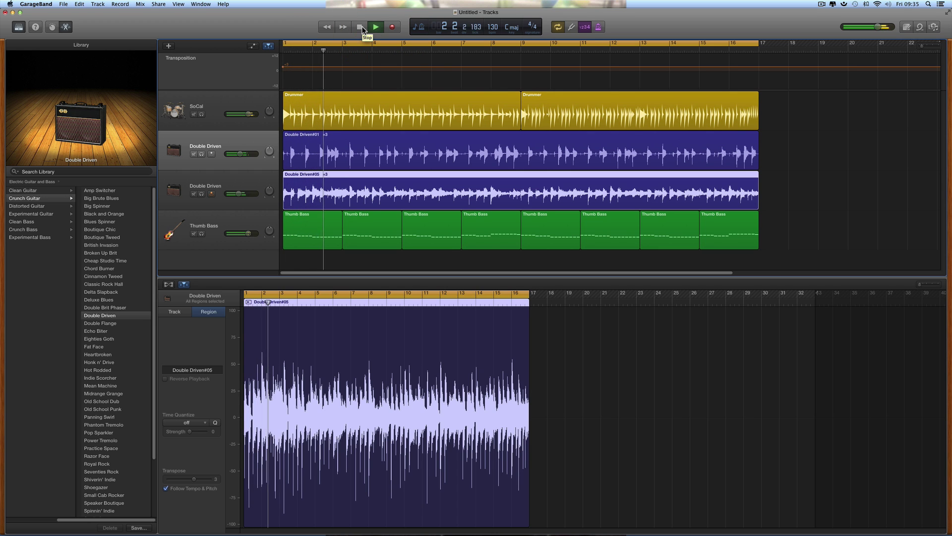
{"action": "left_click", "coordinate": [361, 28]}
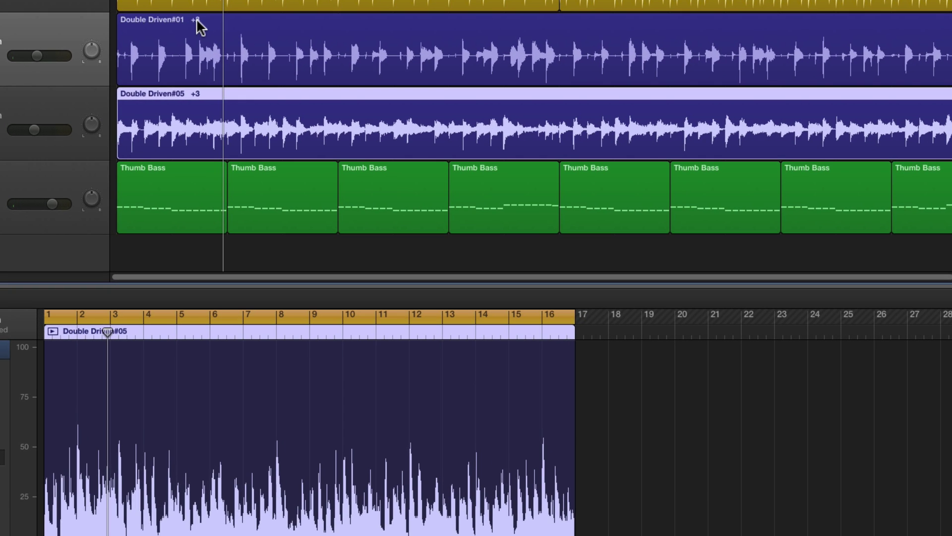
Check the transpose markers on the Double Driven#01 and Double Driven#05 regions, selecting each in turn
{"action": "left_click", "coordinate": [200, 26]}
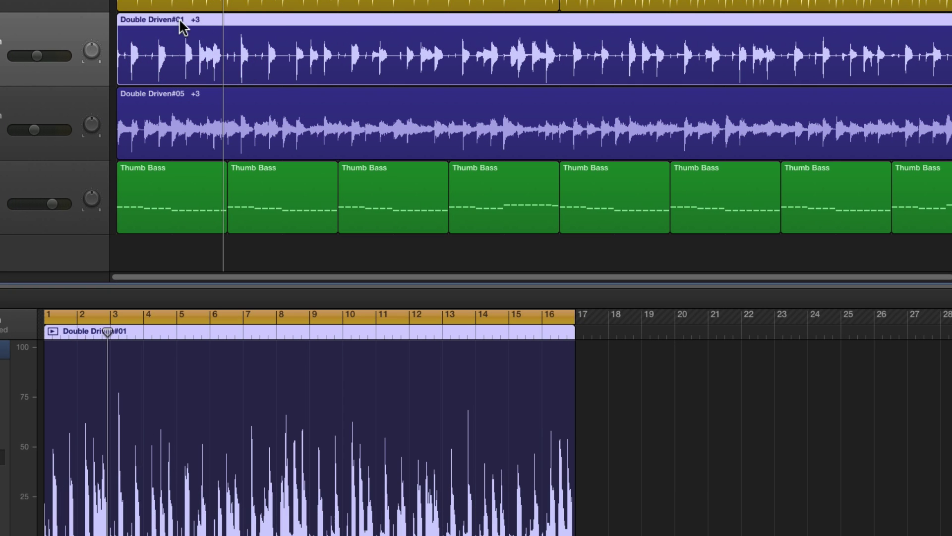
{"action": "left_click", "coordinate": [204, 101]}
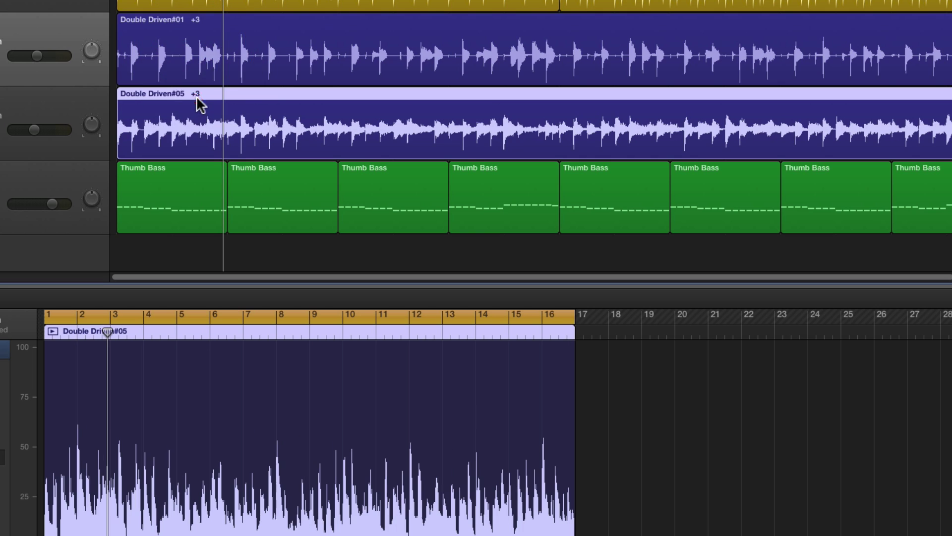
{"action": "left_click", "coordinate": [199, 26]}
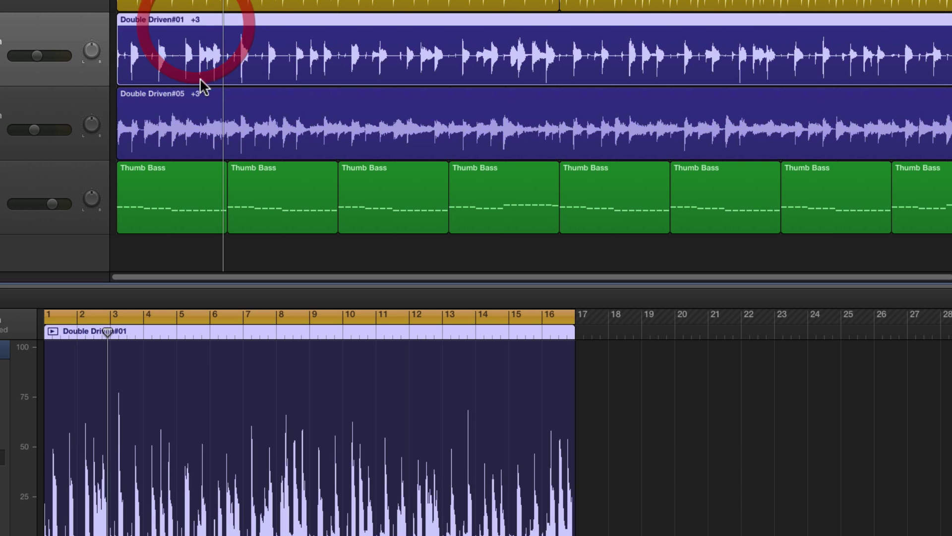
{"action": "left_click", "coordinate": [198, 94]}
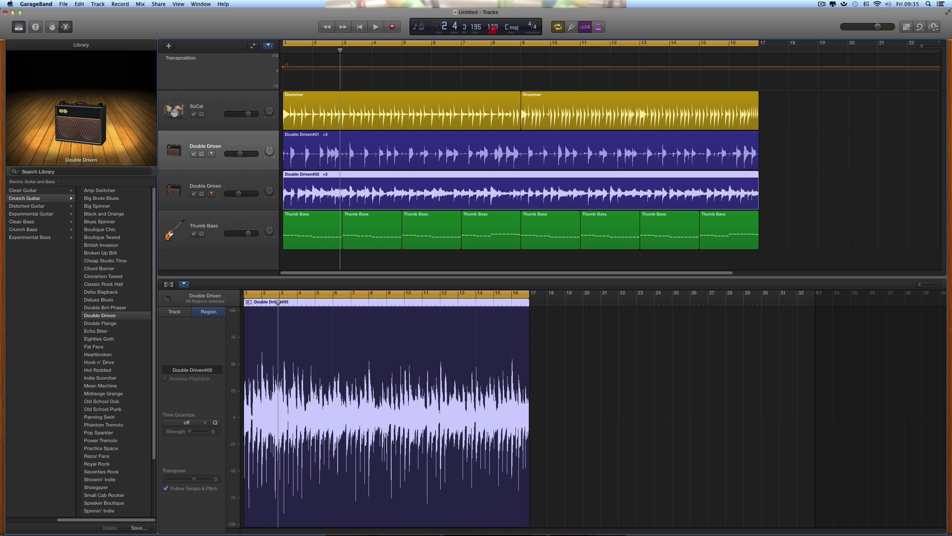
Reset the Transposition track and the Transpose value of both Double Driven regions to 0, and play the song
{"action": "left_click", "coordinate": [284, 67]}
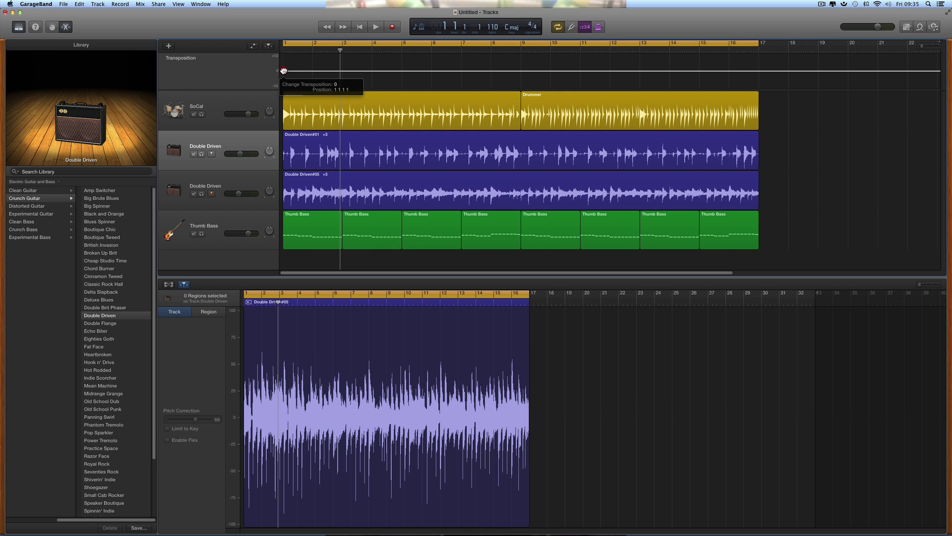
{"action": "left_click", "coordinate": [385, 153]}
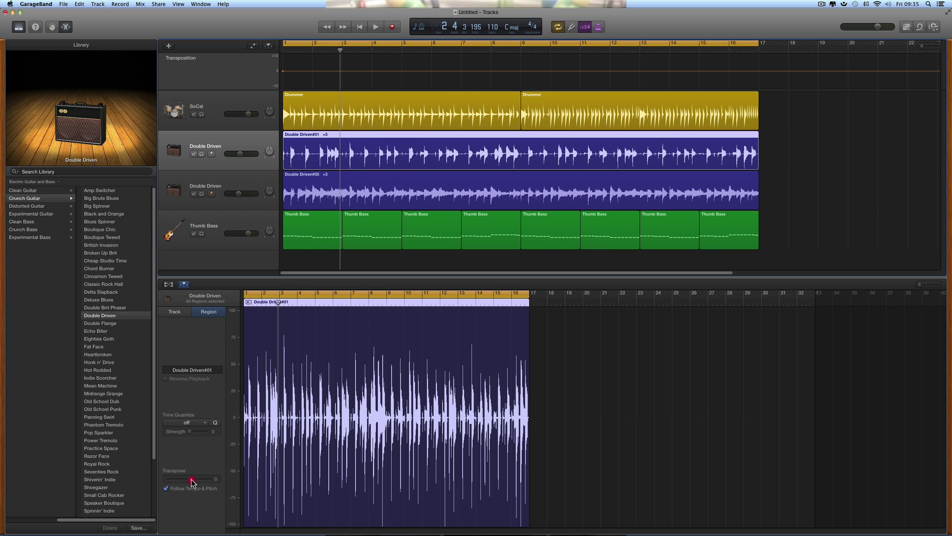
{"action": "left_click", "coordinate": [384, 199]}
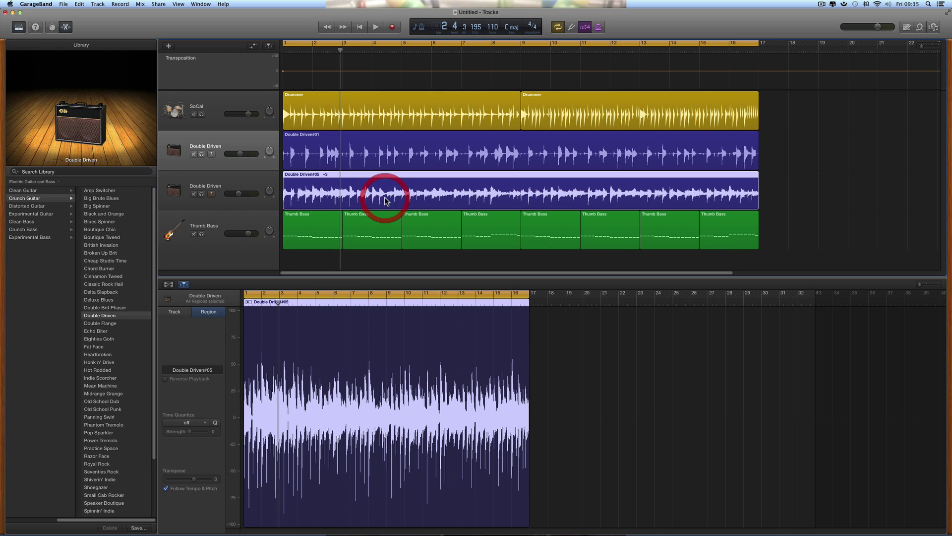
{"action": "left_click_drag", "start_coordinate": [192, 480], "coordinate": [189, 480]}
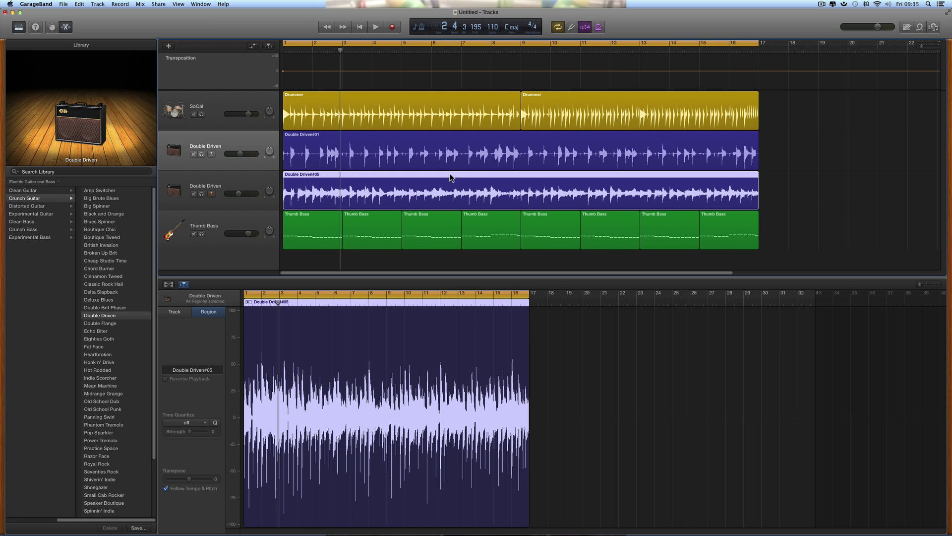
{"action": "left_click", "coordinate": [376, 31]}
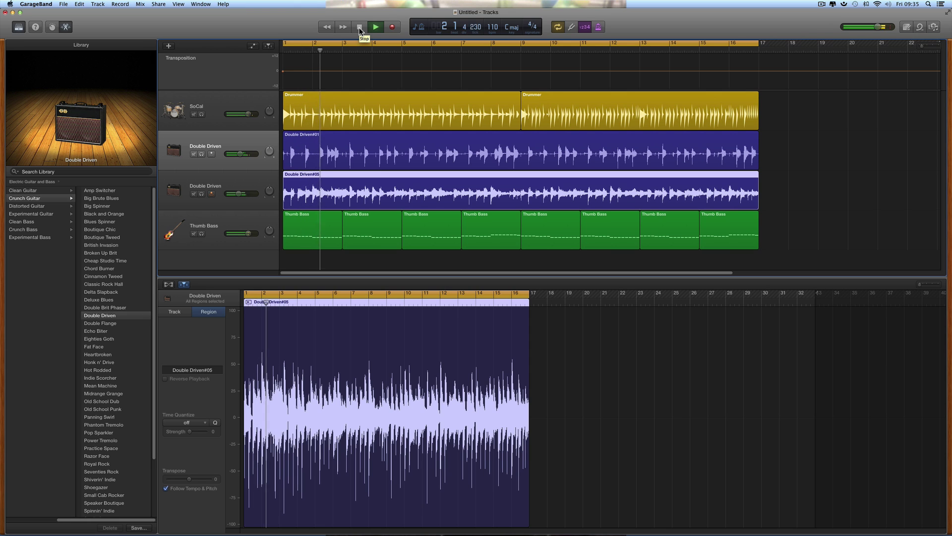
Stop playback and add a point at bar 9 on the Transposition track, raised to +3
{"action": "left_click", "coordinate": [360, 29]}
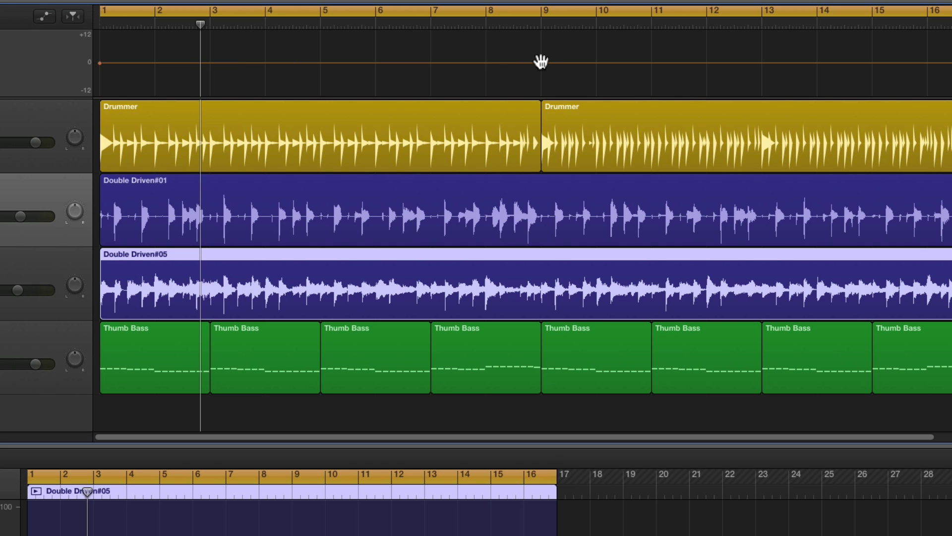
{"action": "left_click", "coordinate": [540, 61]}
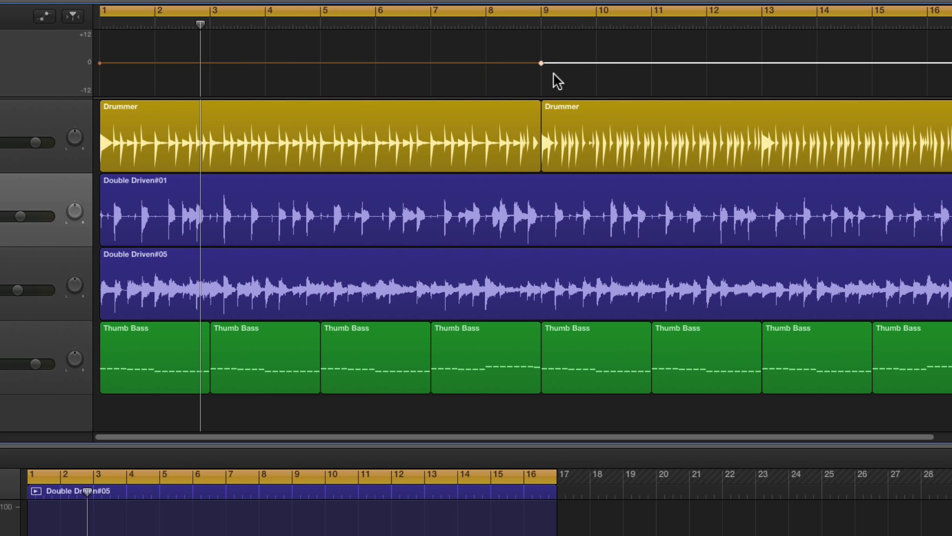
{"action": "mouse_move", "coordinate": [542, 62]}
{"action": "left_mouse_down"}
{"action": "mouse_move", "coordinate": [542, 79]}
{"action": "mouse_move", "coordinate": [542, 55]}
{"action": "left_mouse_up"}
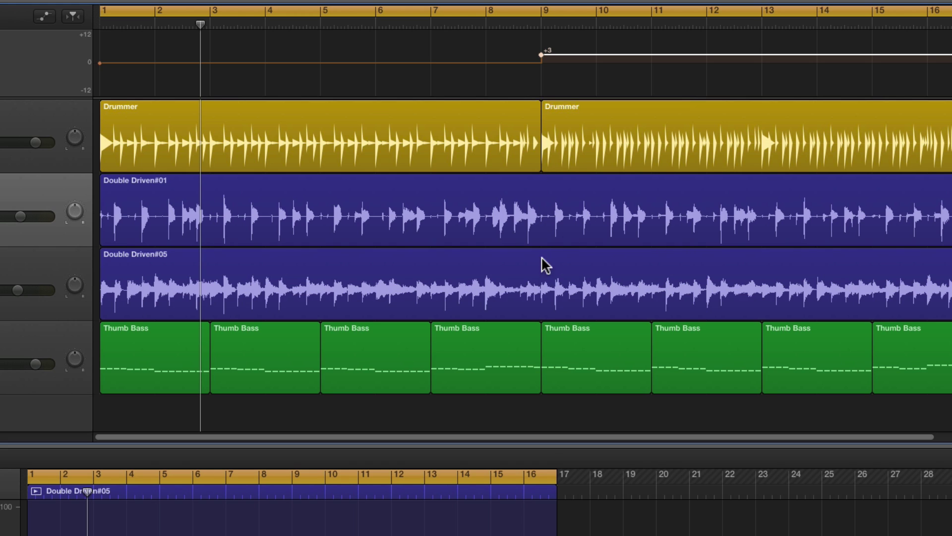
Split the Double Driven#01 and Double Driven#05 regions at bar 9
{"action": "left_click_drag", "start_coordinate": [200, 25], "coordinate": [541, 64]}
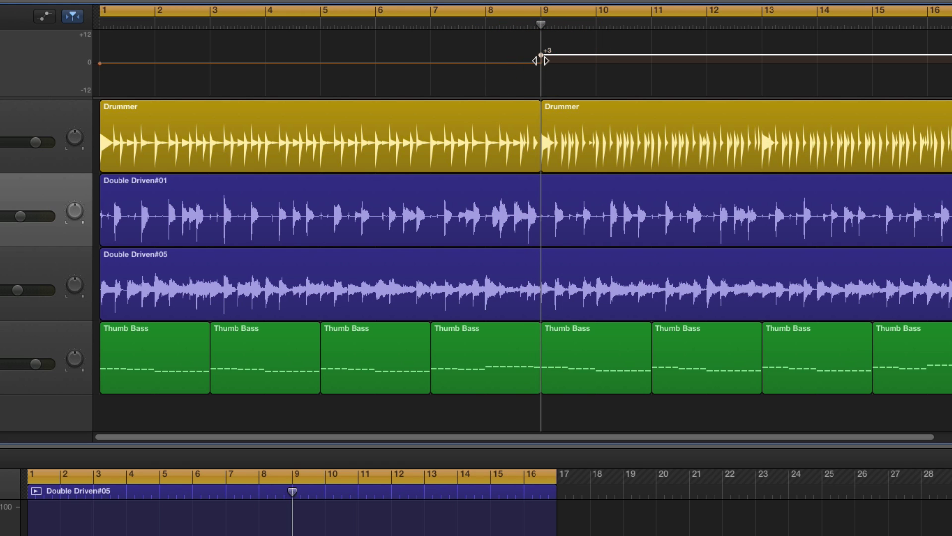
{"action": "left_click", "coordinate": [552, 201]}
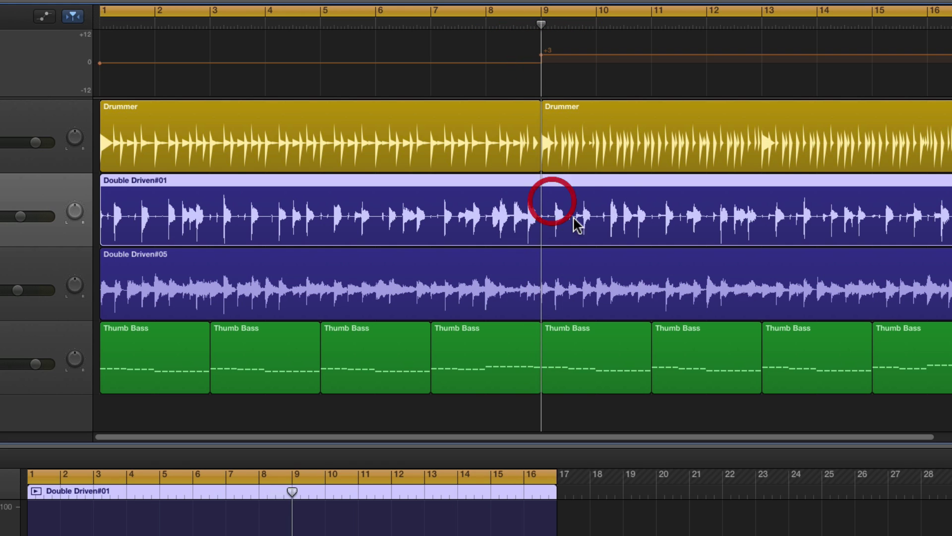
{"action": "left_click", "coordinate": [587, 269], "text": "shift"}
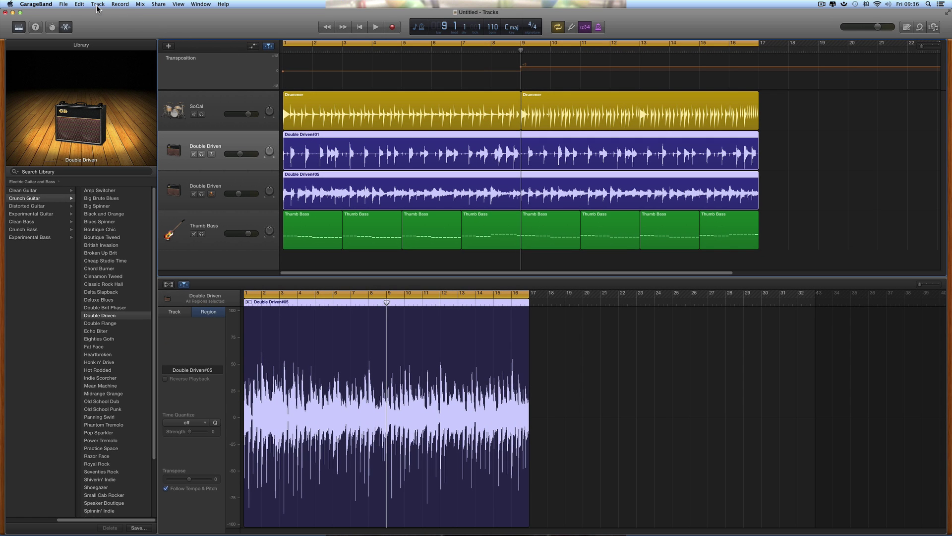
{"action": "left_click", "coordinate": [83, 5]}
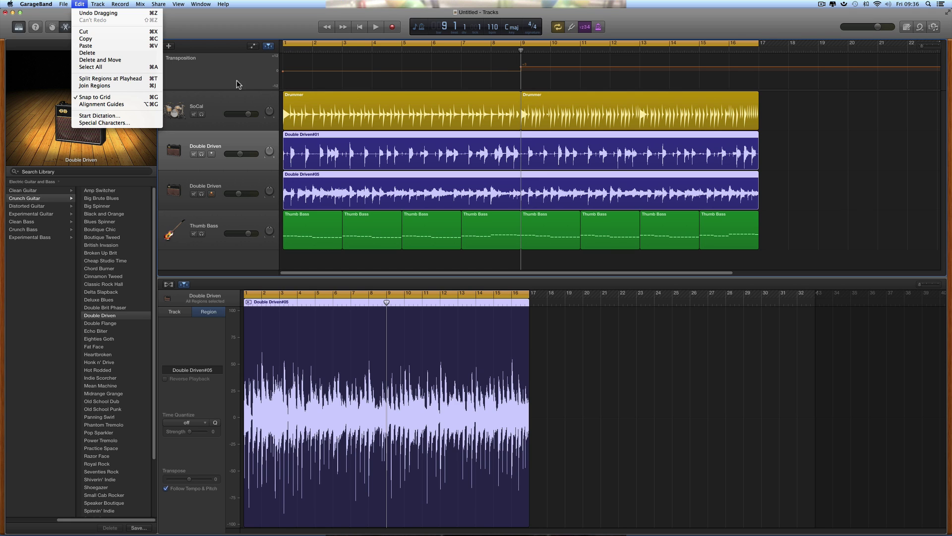
{"action": "left_click", "coordinate": [136, 78]}
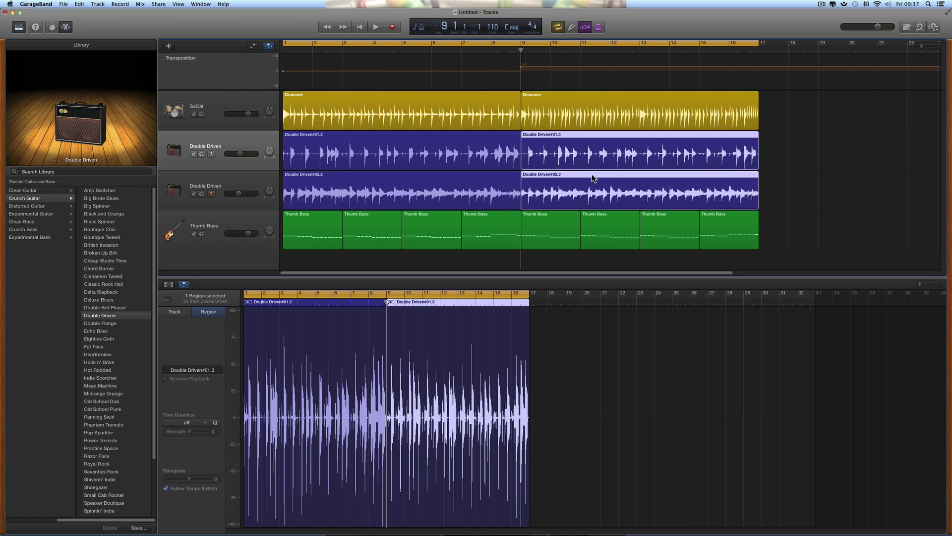
Set the Transpose value to +3 for both Double Driven regions that start at bar 9
{"action": "left_click", "coordinate": [749, 152]}
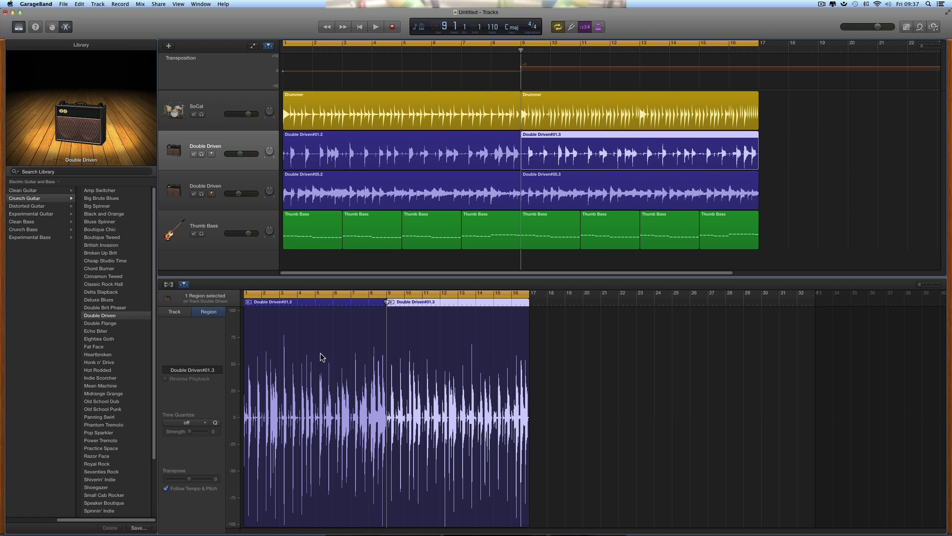
{"action": "left_click_drag", "start_coordinate": [188, 479], "coordinate": [194, 480]}
{"action": "left_click", "coordinate": [564, 182]}
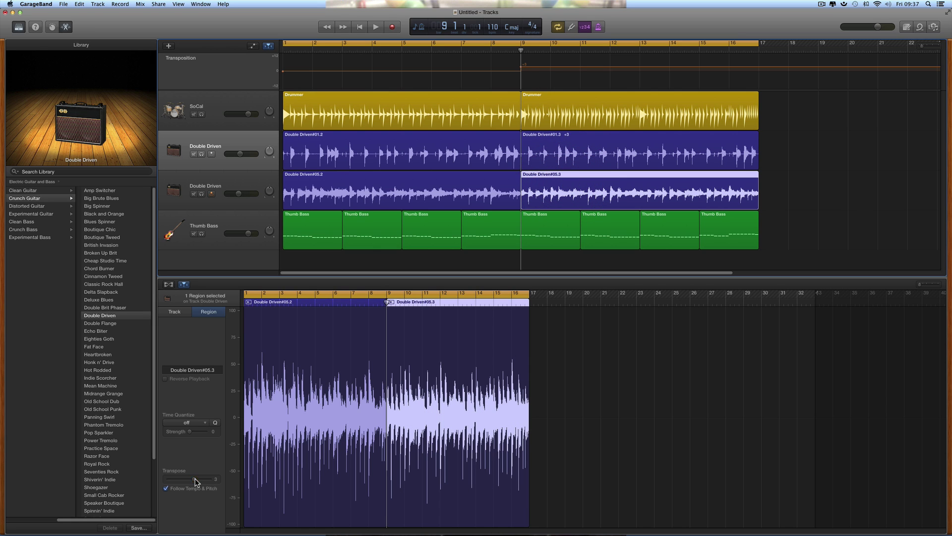
Play the song from around bar 6 through the pitch change at bar 9, and stop playback
{"action": "left_click", "coordinate": [437, 44]}
{"action": "key", "text": "space"}
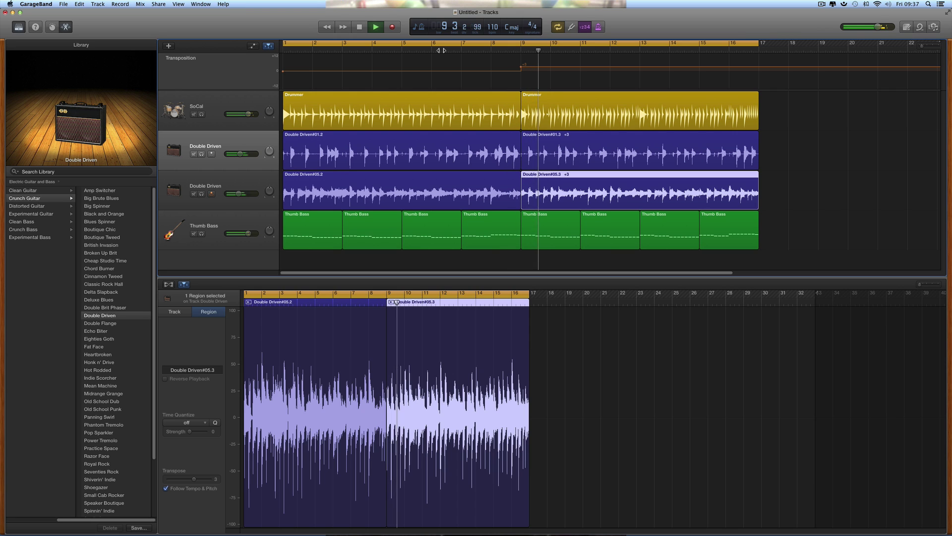
{"action": "key", "text": "space"}
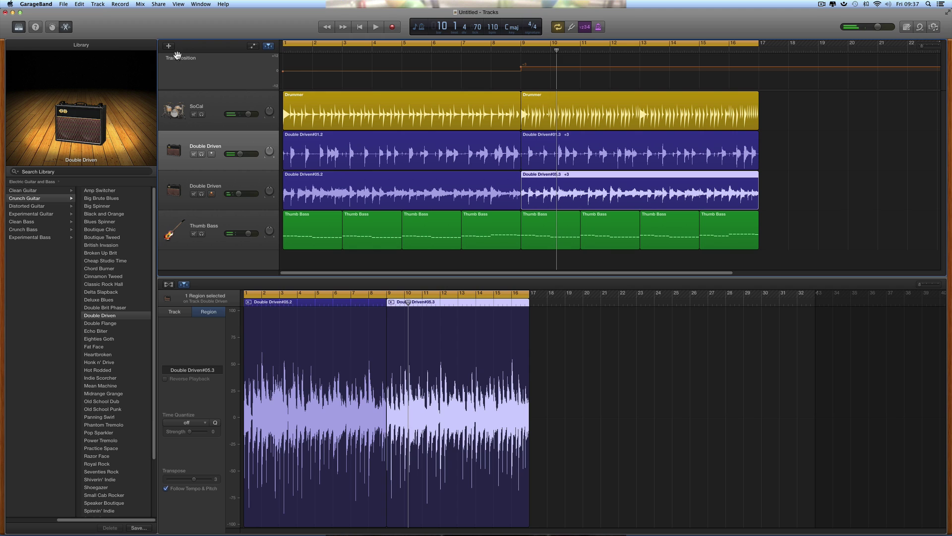
Show the Tempo track and add a tempo point at bar 9, raised to 130
{"action": "left_click", "coordinate": [97, 5]}
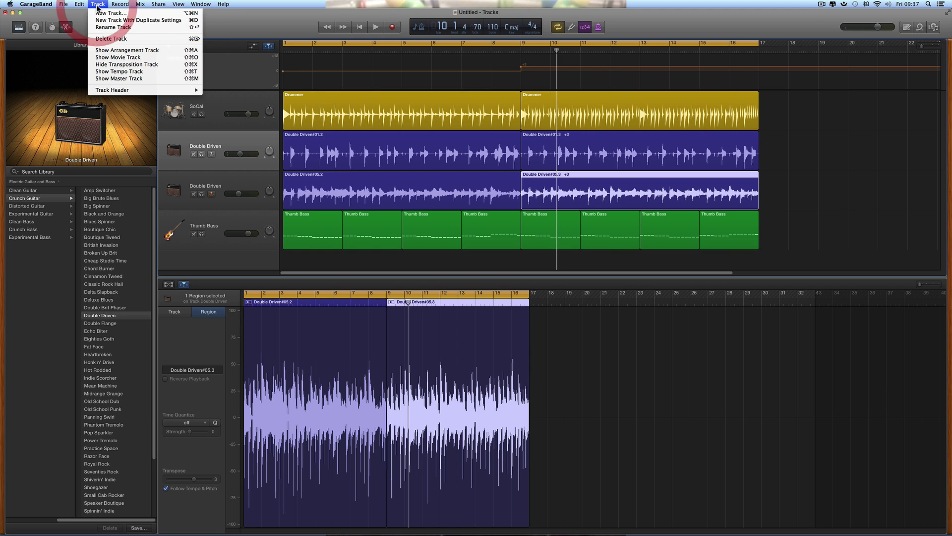
{"action": "left_click", "coordinate": [121, 73]}
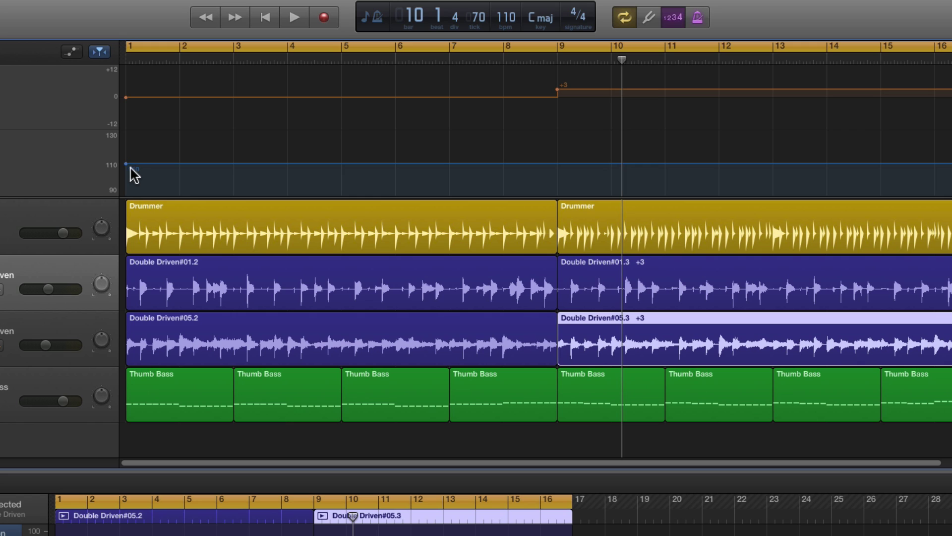
{"action": "left_click", "coordinate": [558, 164]}
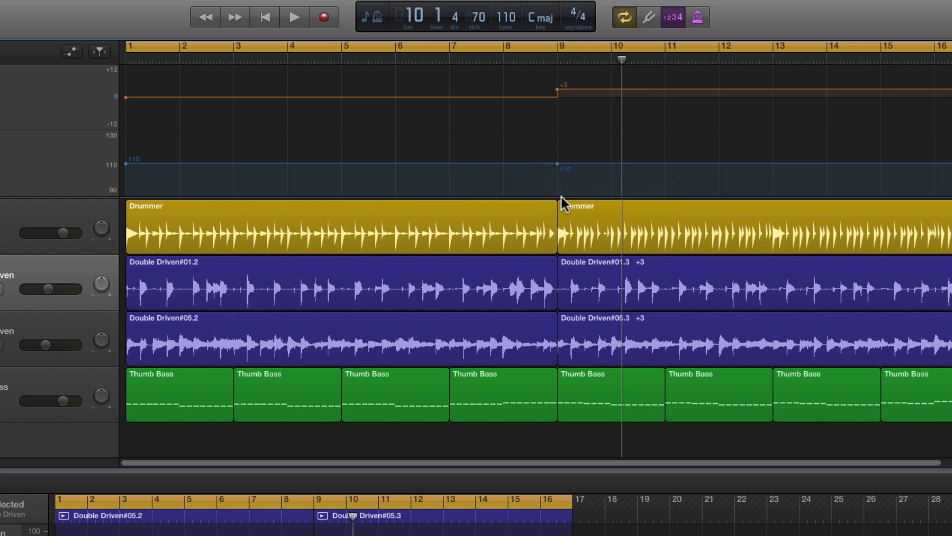
{"action": "left_click_drag", "start_coordinate": [558, 164], "coordinate": [559, 131]}
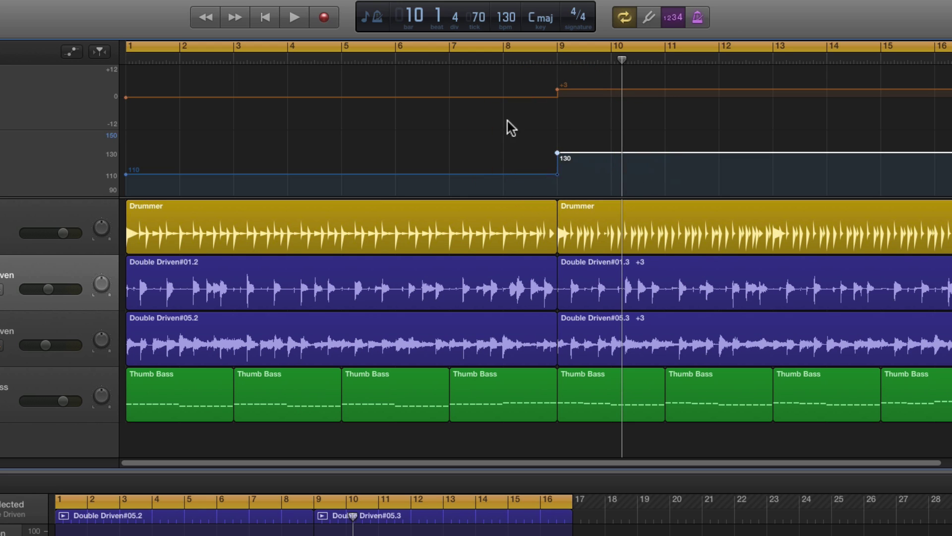
Audition the combined tempo and pitch change at bar 9 by playing from a few bars before it, and stop playback
{"action": "left_click", "coordinate": [421, 60]}
{"action": "key", "text": "space"}
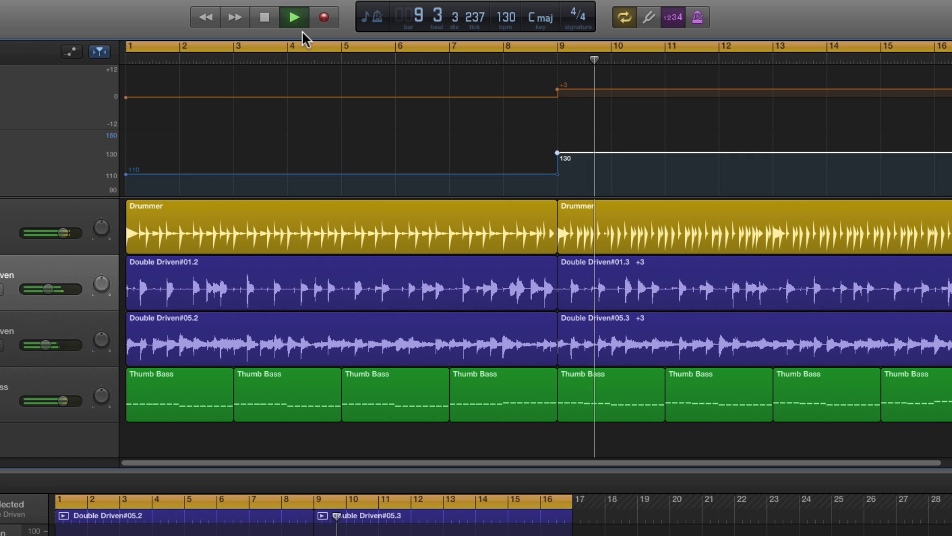
{"action": "left_click", "coordinate": [269, 20]}
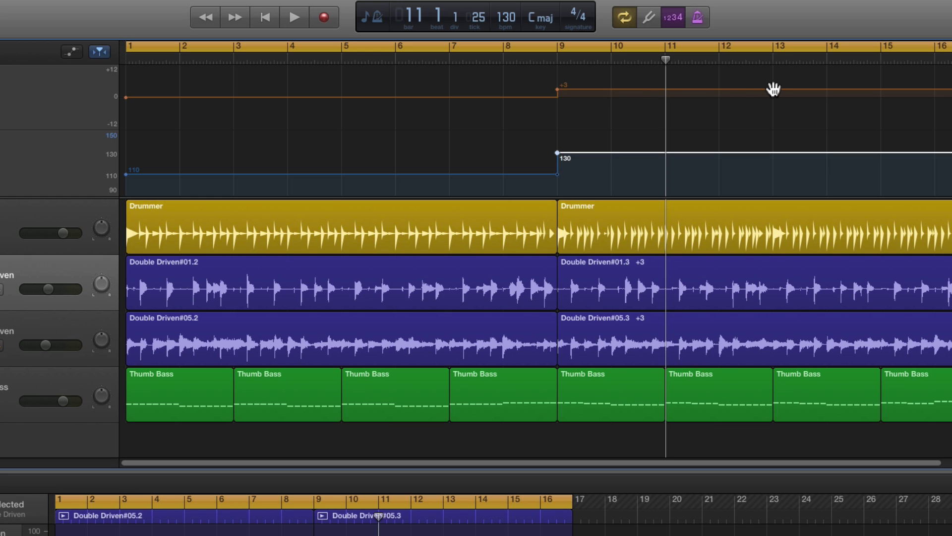
Add points at bar 13 that return the Transposition track to 0 and the Tempo track to 110
{"action": "left_click", "coordinate": [774, 89]}
{"action": "left_click_drag", "start_coordinate": [773, 89], "coordinate": [774, 98]}
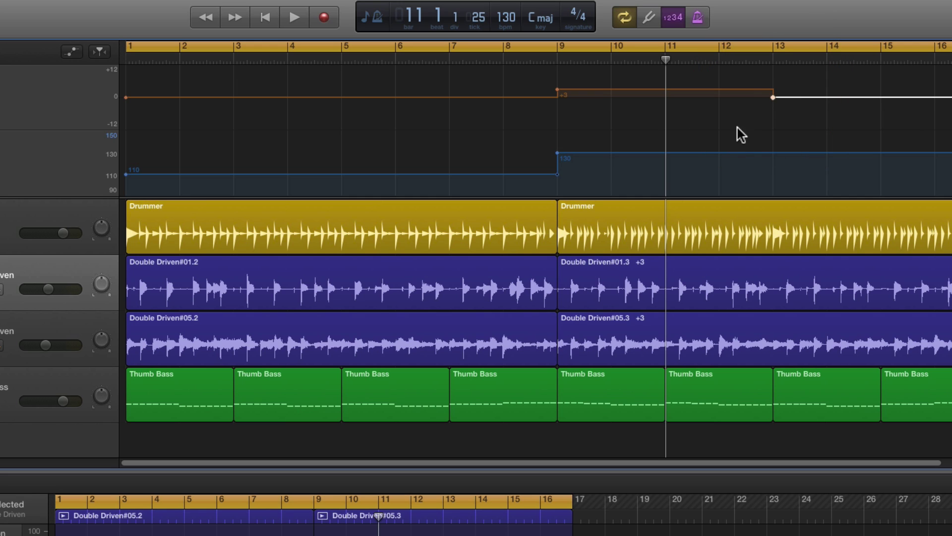
{"action": "left_click", "coordinate": [773, 152]}
{"action": "left_click_drag", "start_coordinate": [773, 152], "coordinate": [773, 175]}
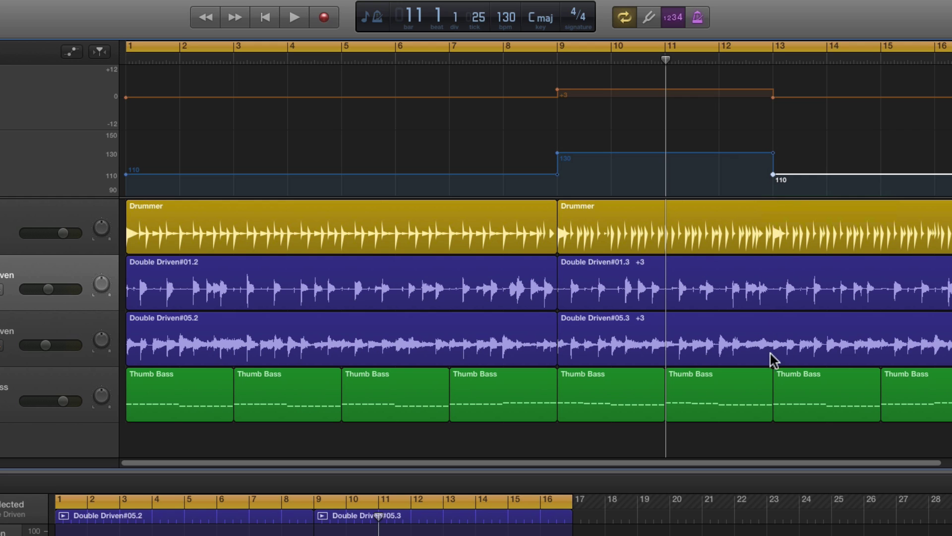
Split the Double Driven#01.3 and Double Driven#05.3 regions at bar 13
{"action": "left_click_drag", "start_coordinate": [666, 60], "coordinate": [772, 70]}
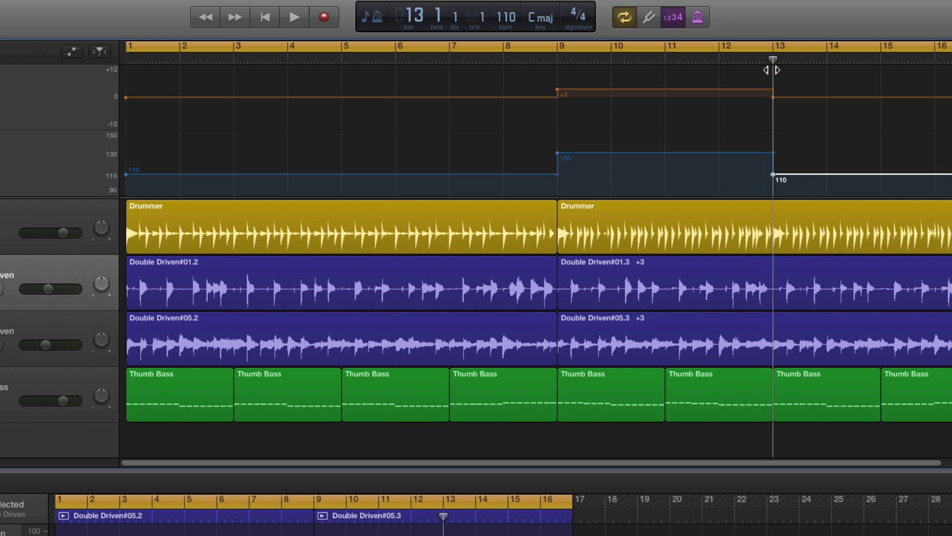
{"action": "left_click", "coordinate": [808, 270]}
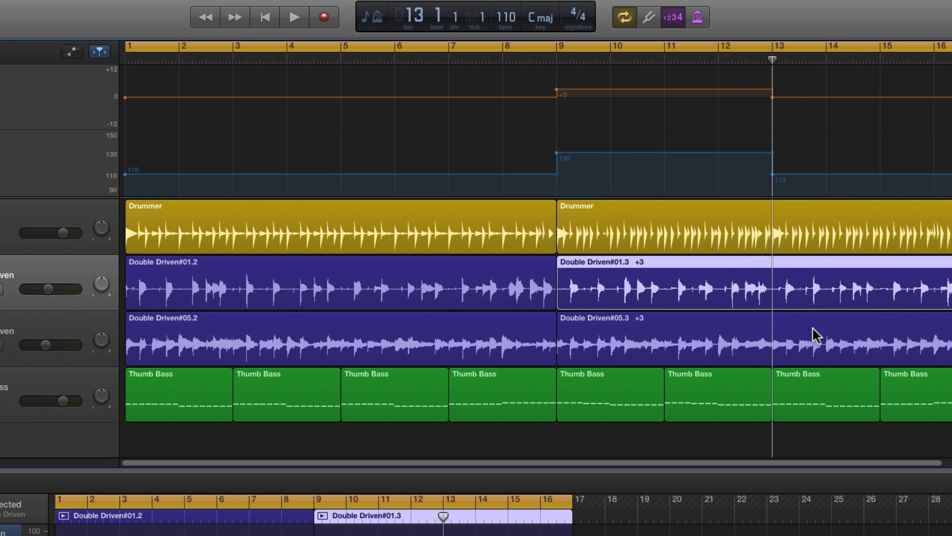
{"action": "left_click", "coordinate": [818, 349]}
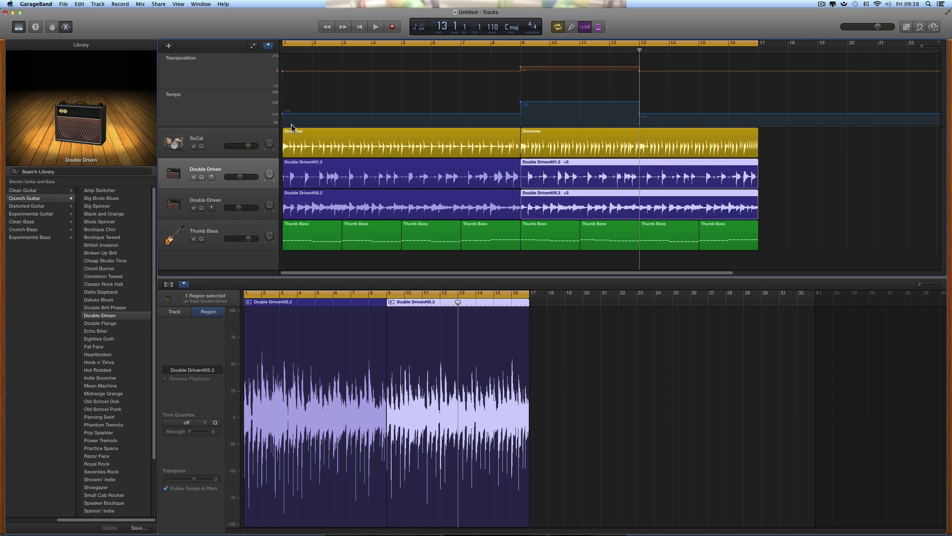
{"action": "left_click", "coordinate": [80, 4]}
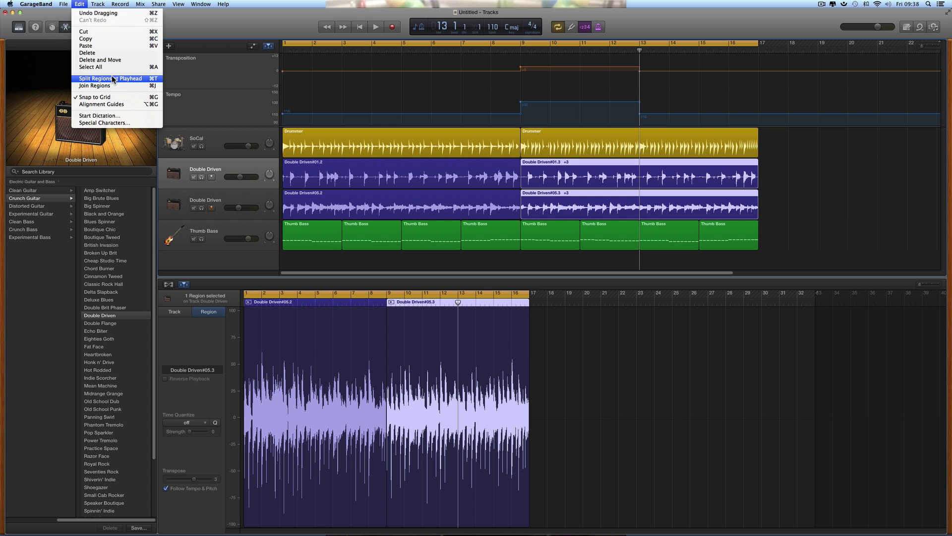
{"action": "left_click", "coordinate": [117, 78]}
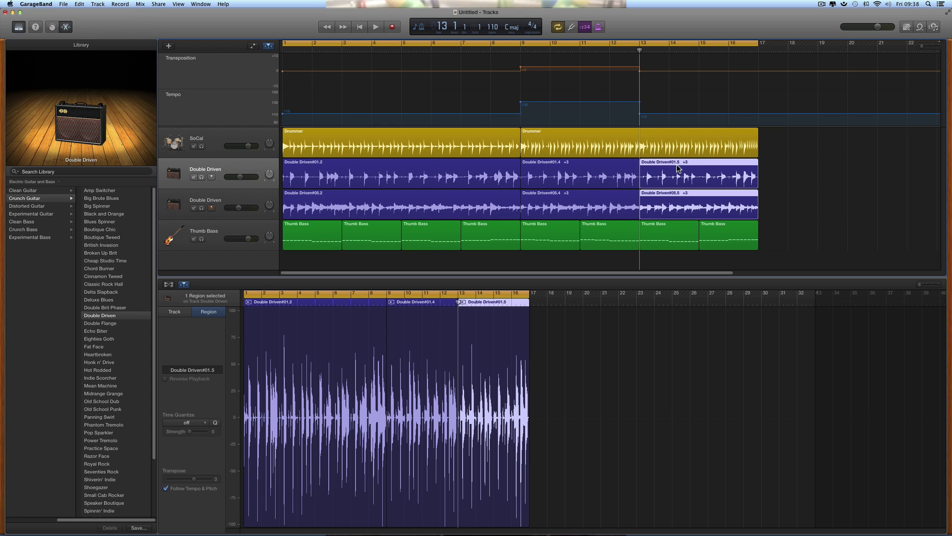
Set the Transpose value to 0 for both Double Driven regions that start at bar 13
{"action": "left_click", "coordinate": [773, 180]}
{"action": "left_click_drag", "start_coordinate": [773, 166], "coordinate": [743, 203]}
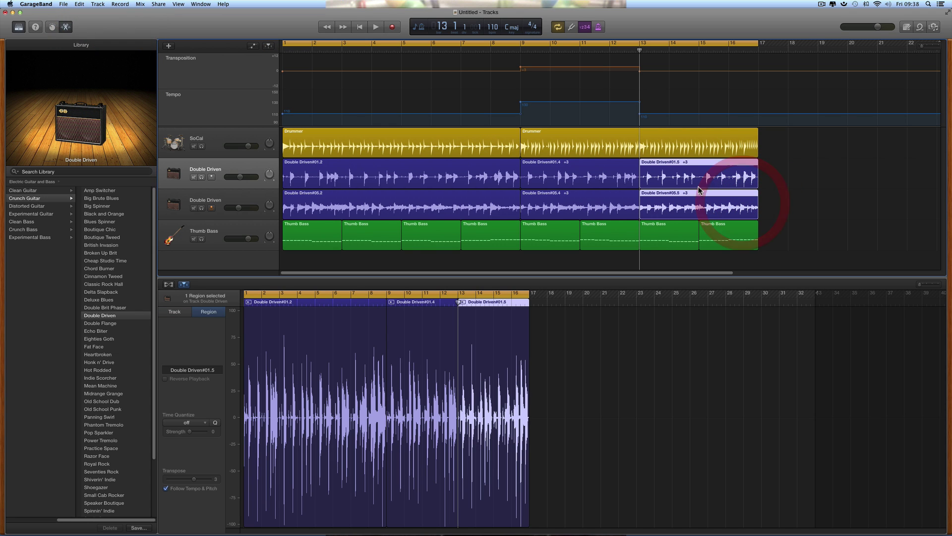
{"action": "left_click", "coordinate": [818, 177]}
{"action": "left_click", "coordinate": [715, 165]}
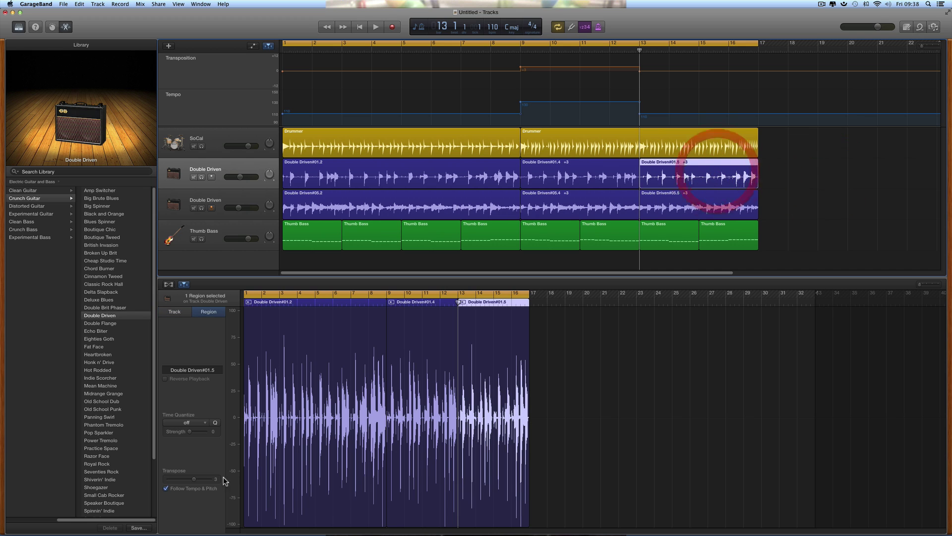
{"action": "left_click", "coordinate": [188, 479]}
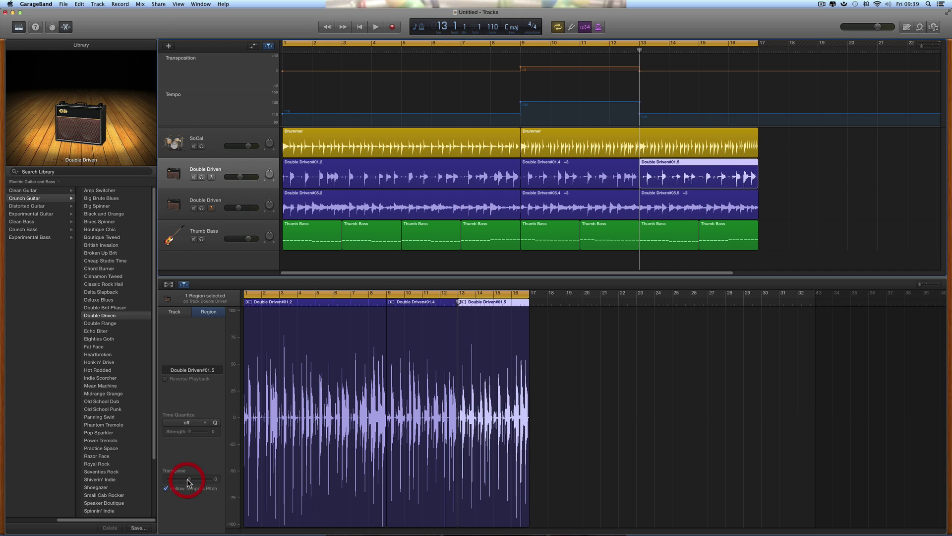
{"action": "left_click", "coordinate": [675, 212]}
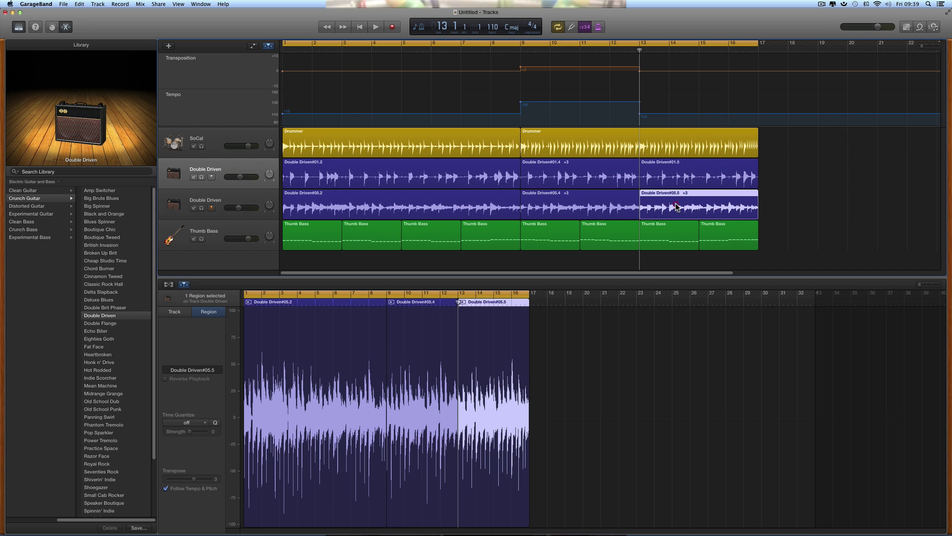
{"action": "left_click", "coordinate": [189, 480]}
Play the song through the tempo and pitch changes at bars 9 and 13, and stop playback
{"action": "left_click", "coordinate": [429, 46]}
{"action": "key", "text": "space"}
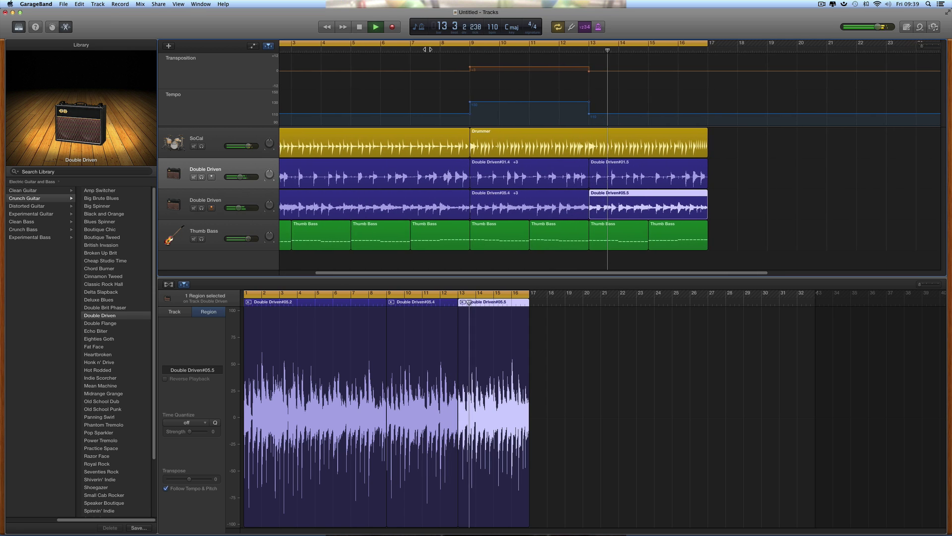
{"action": "key", "text": "space"}
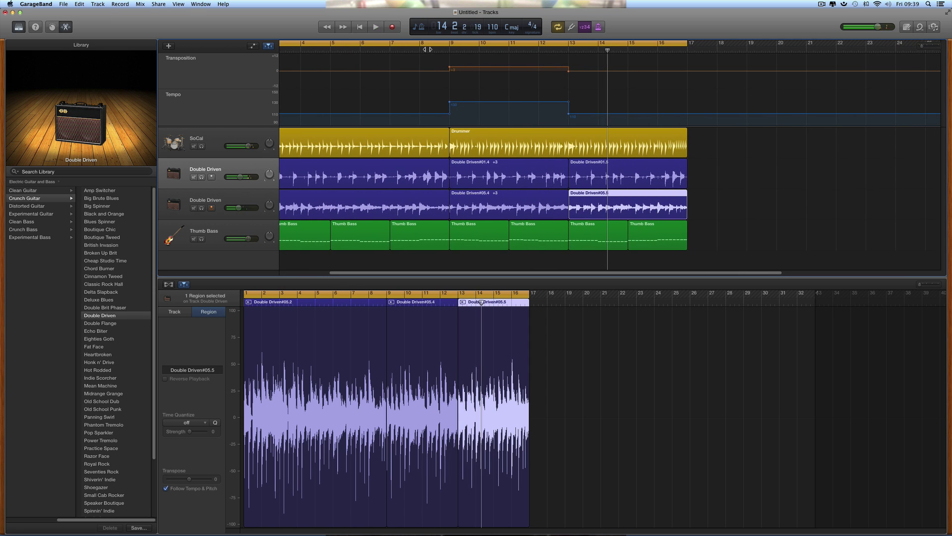
{"action": "scroll", "coordinate": [476, 113], "scroll_direction": "left", "scroll_amount": 3}
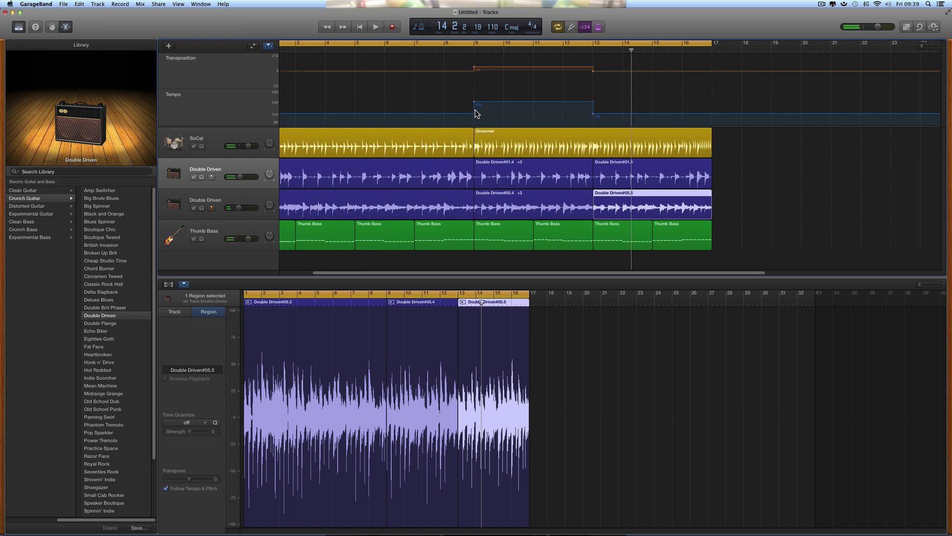